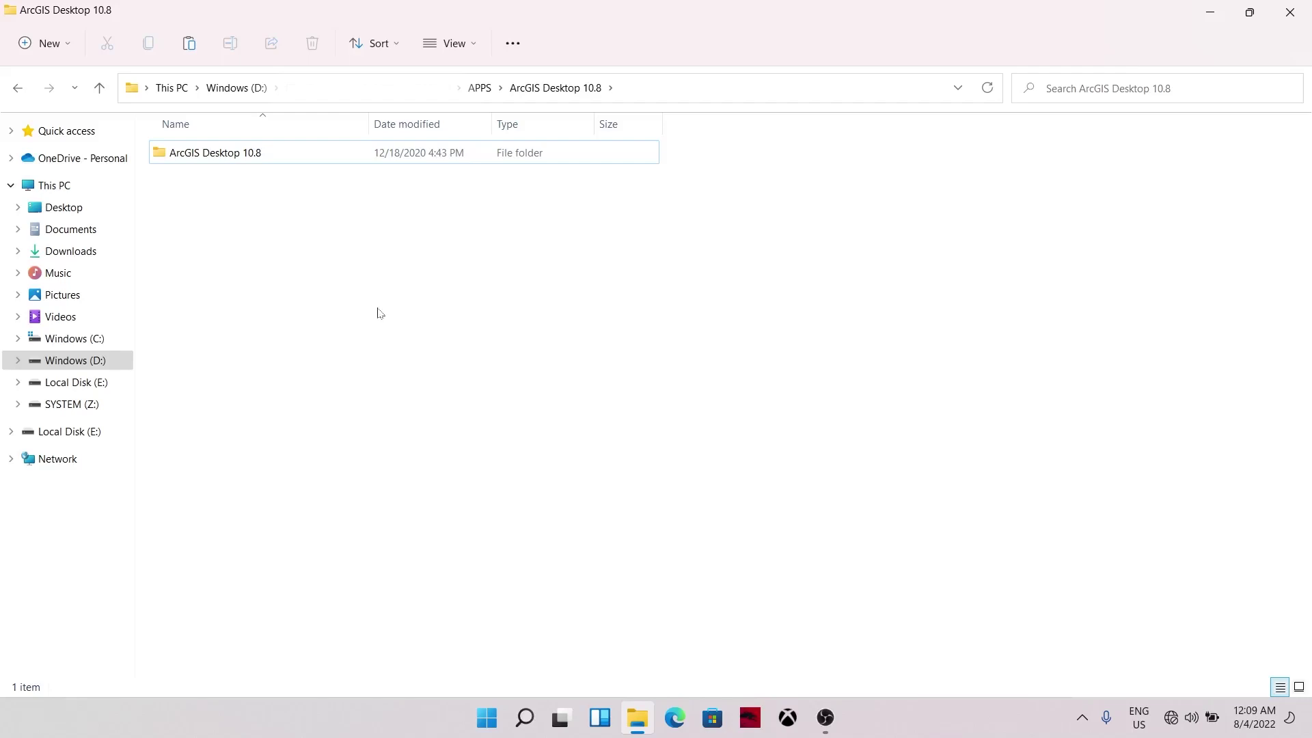
Open the install folder inside the nested ArcGIS Desktop 10.8 folder and run ArcGIS_Desktop_108_172737 as administrator.
{"action": "left_click", "coordinate": [218, 163]}
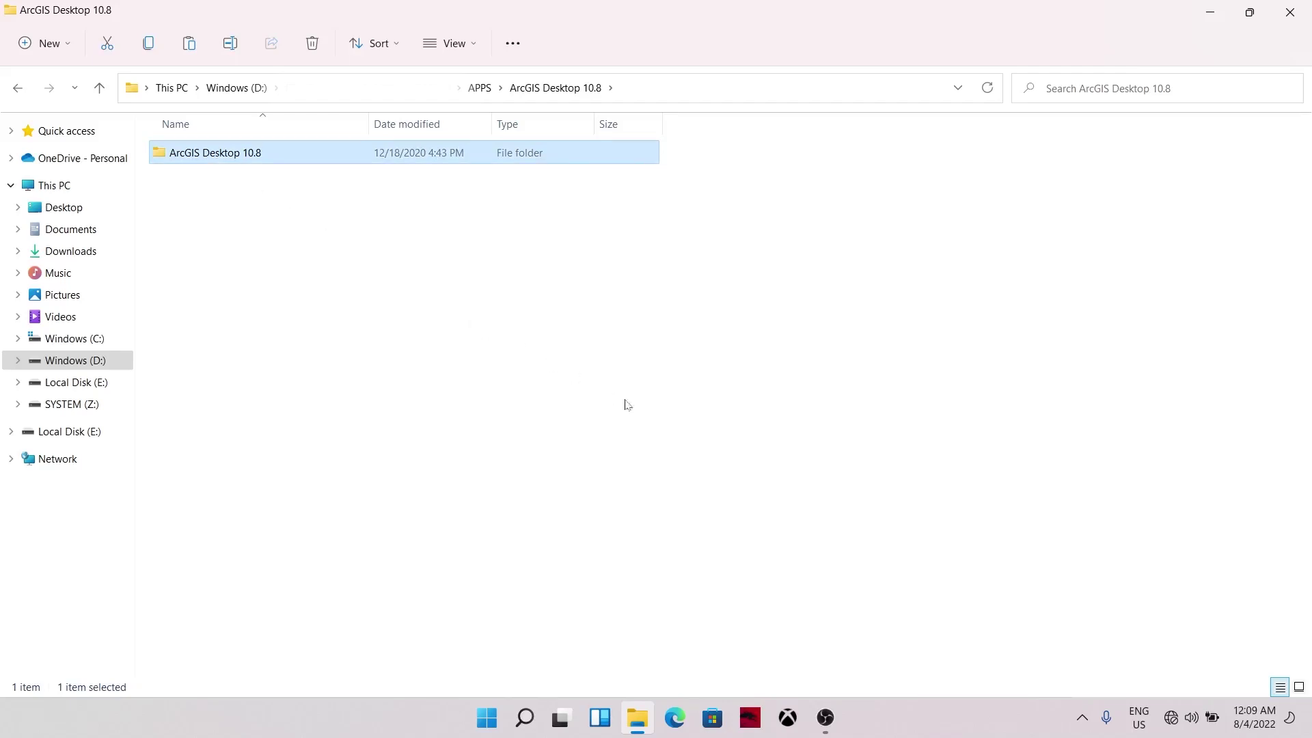
{"action": "left_click", "coordinate": [294, 233]}
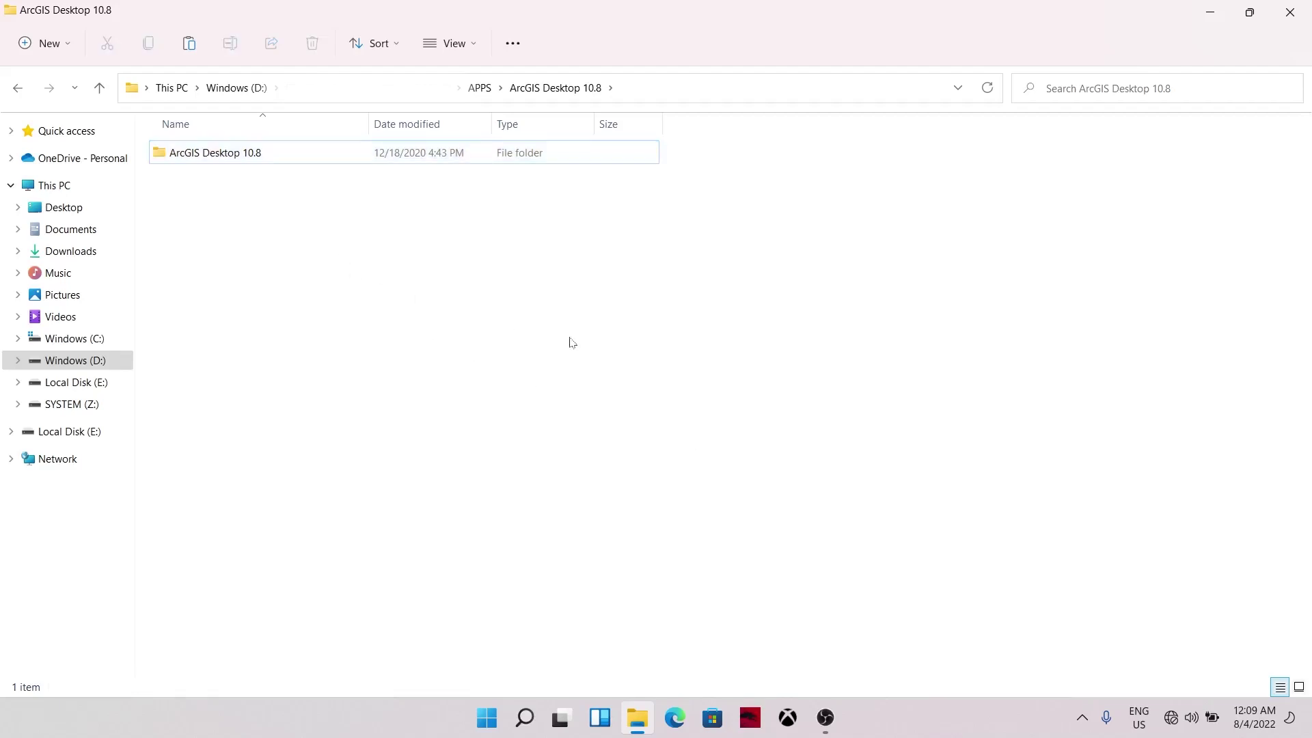
{"action": "left_click", "coordinate": [215, 159]}
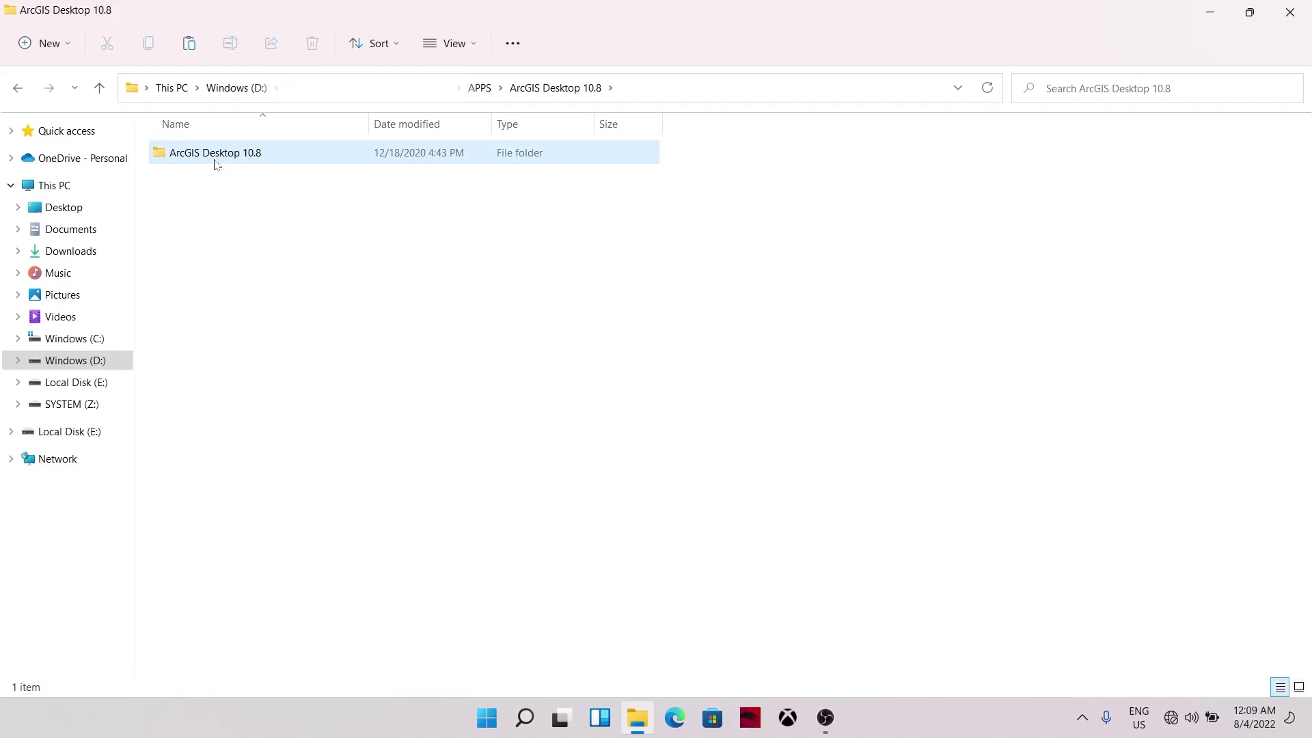
{"action": "double_click", "coordinate": [216, 158]}
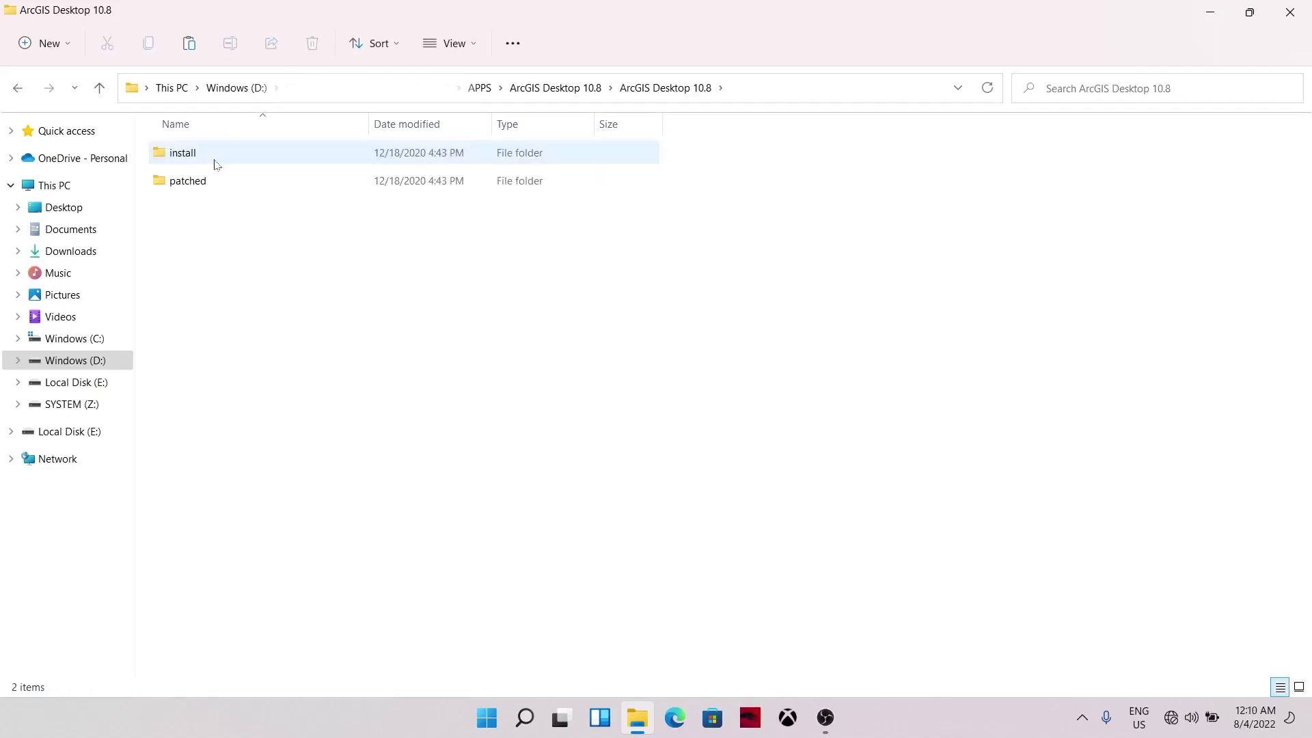
{"action": "double_click", "coordinate": [215, 159]}
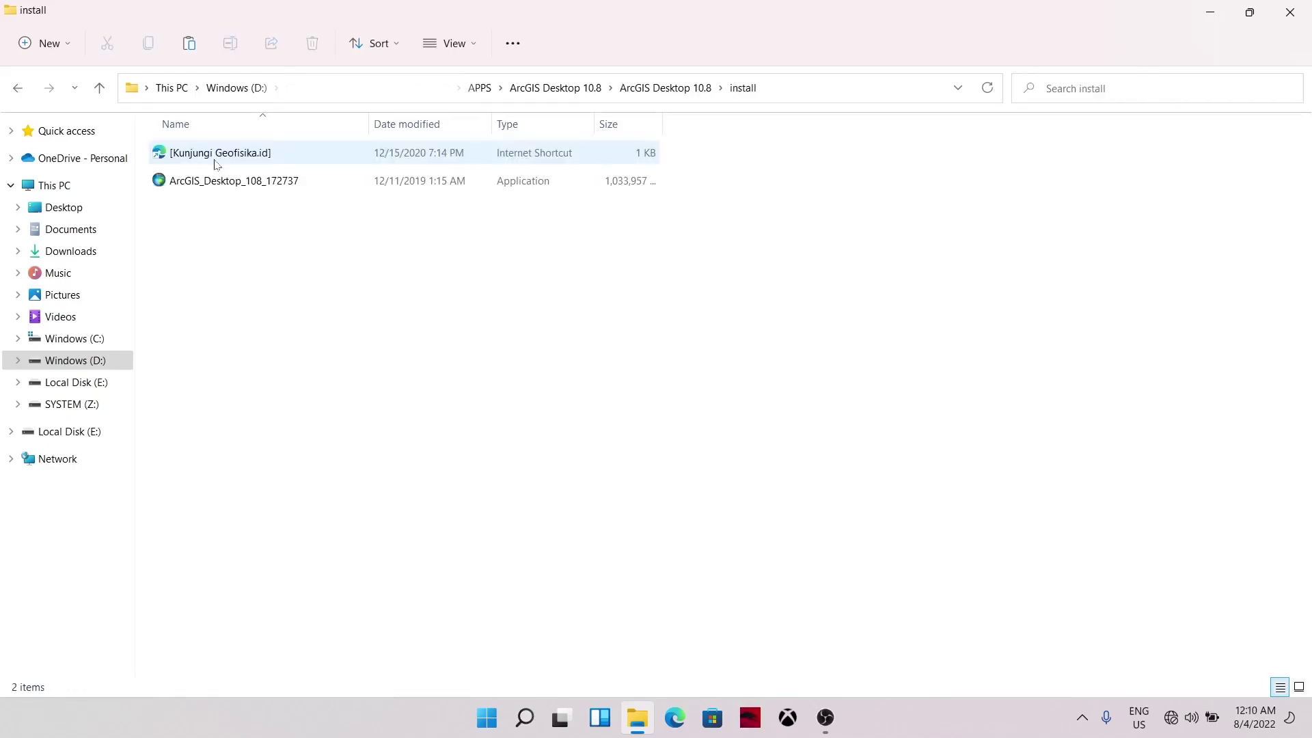
{"action": "left_click", "coordinate": [222, 194]}
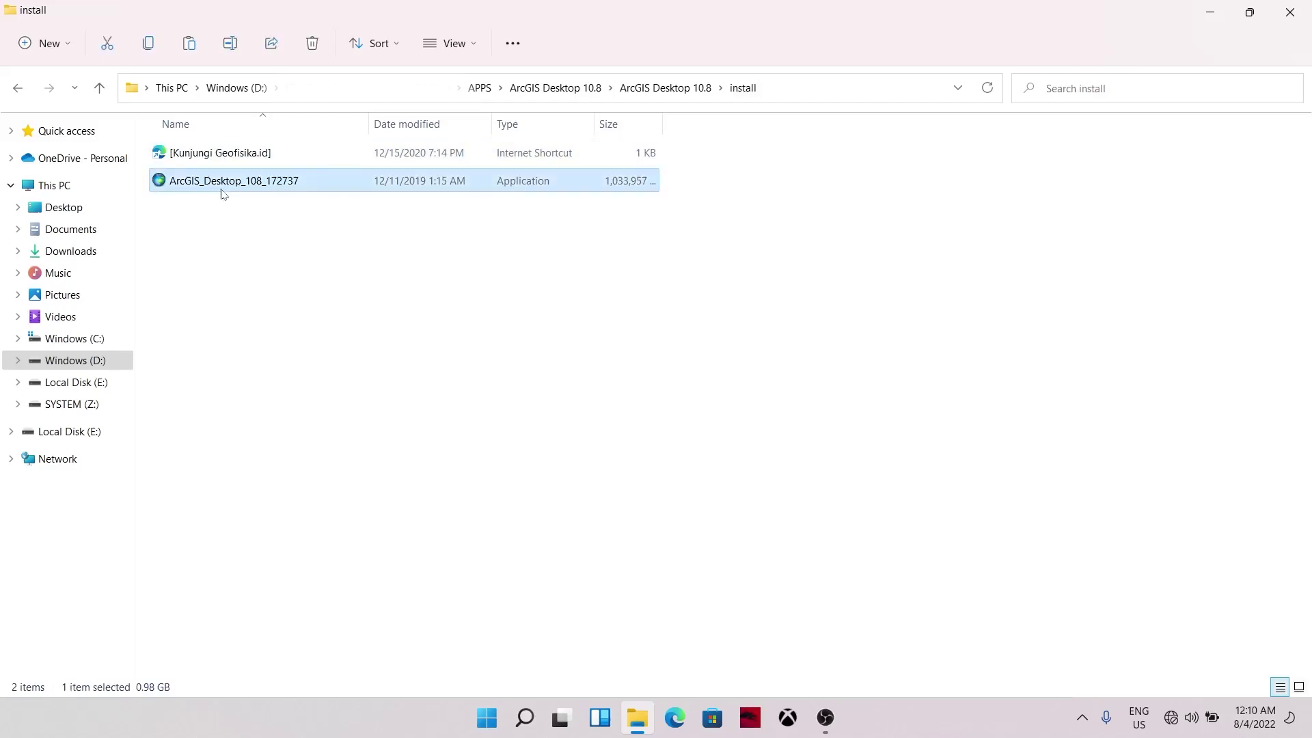
{"action": "right_click", "coordinate": [225, 191]}
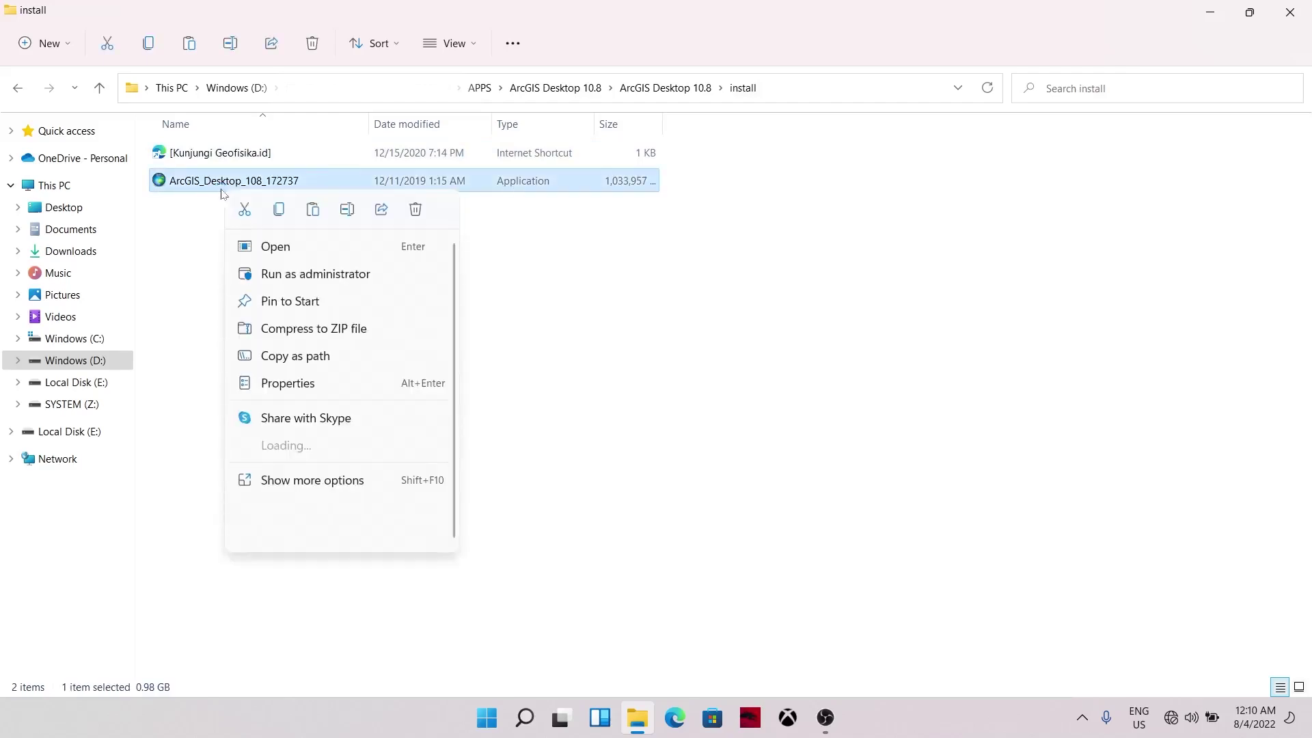
{"action": "left_click", "coordinate": [272, 277]}
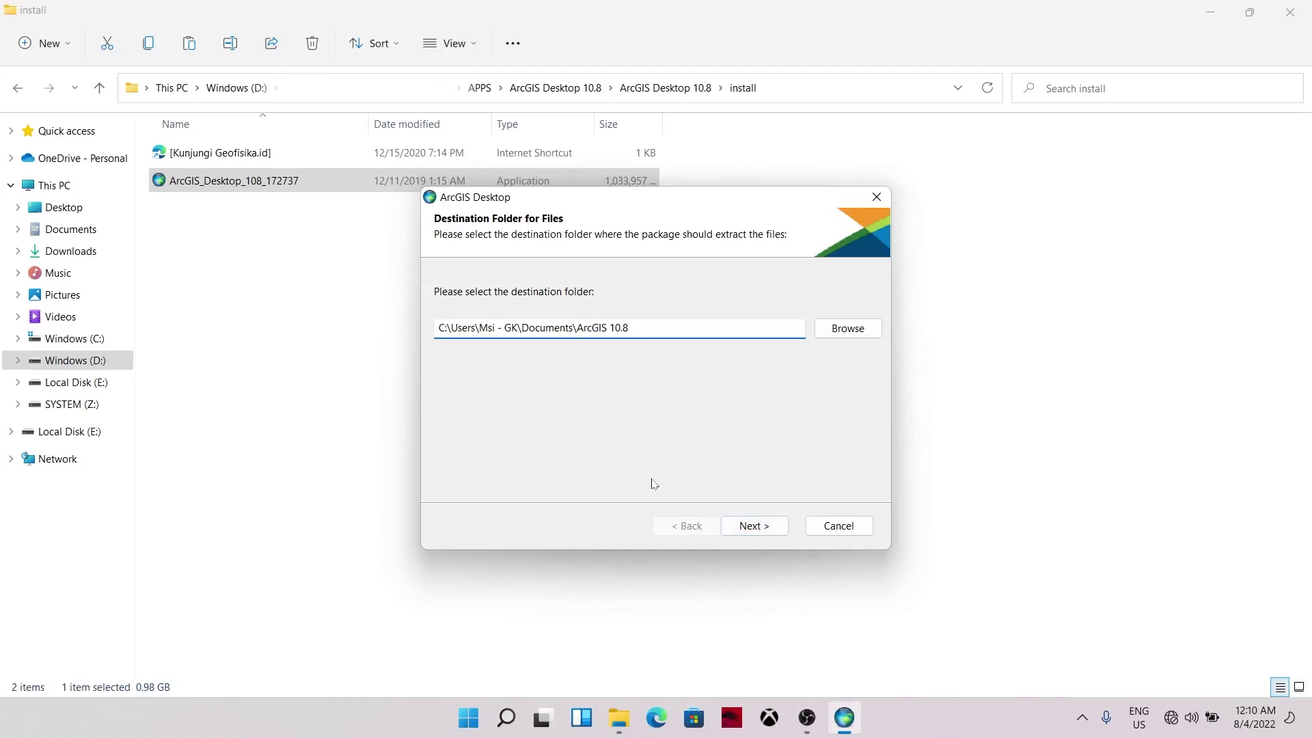
Extract the installation files to the default destination folder, overwriting all conflicting files, and launch the setup program.
{"action": "left_click", "coordinate": [756, 527]}
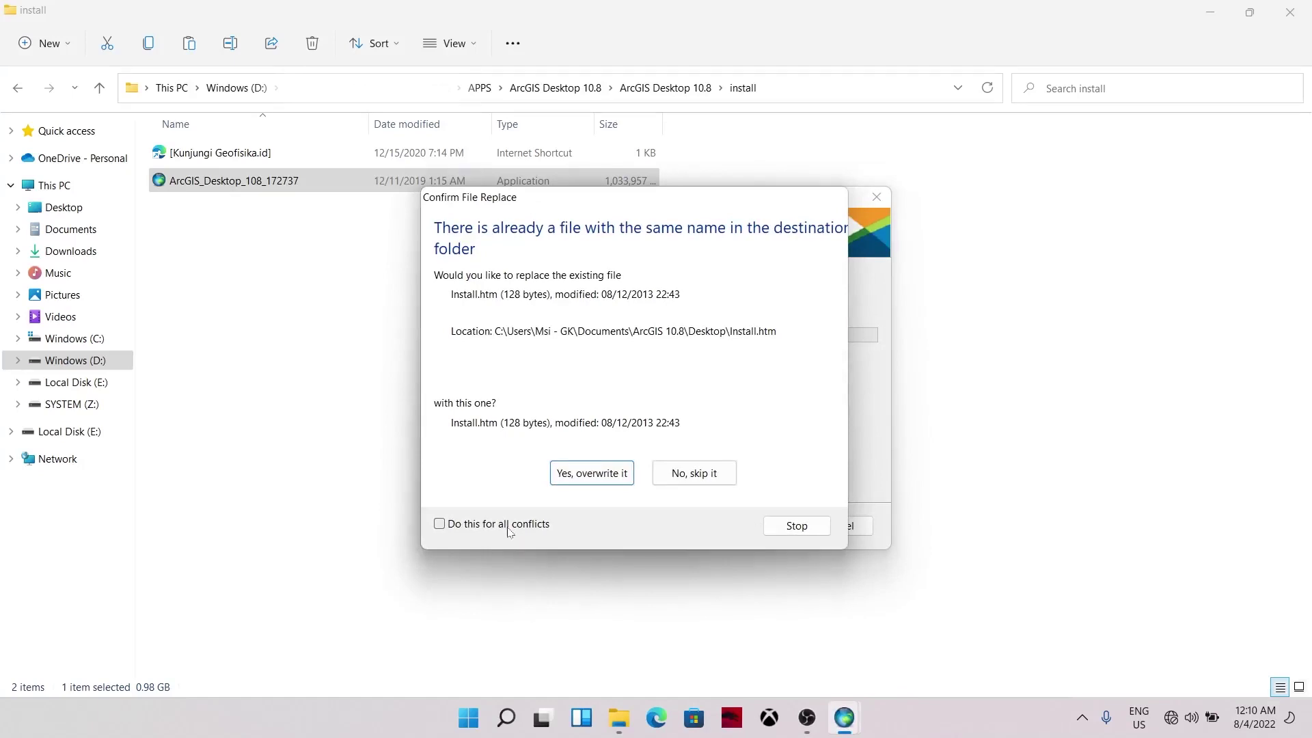
{"action": "left_click", "coordinate": [508, 531]}
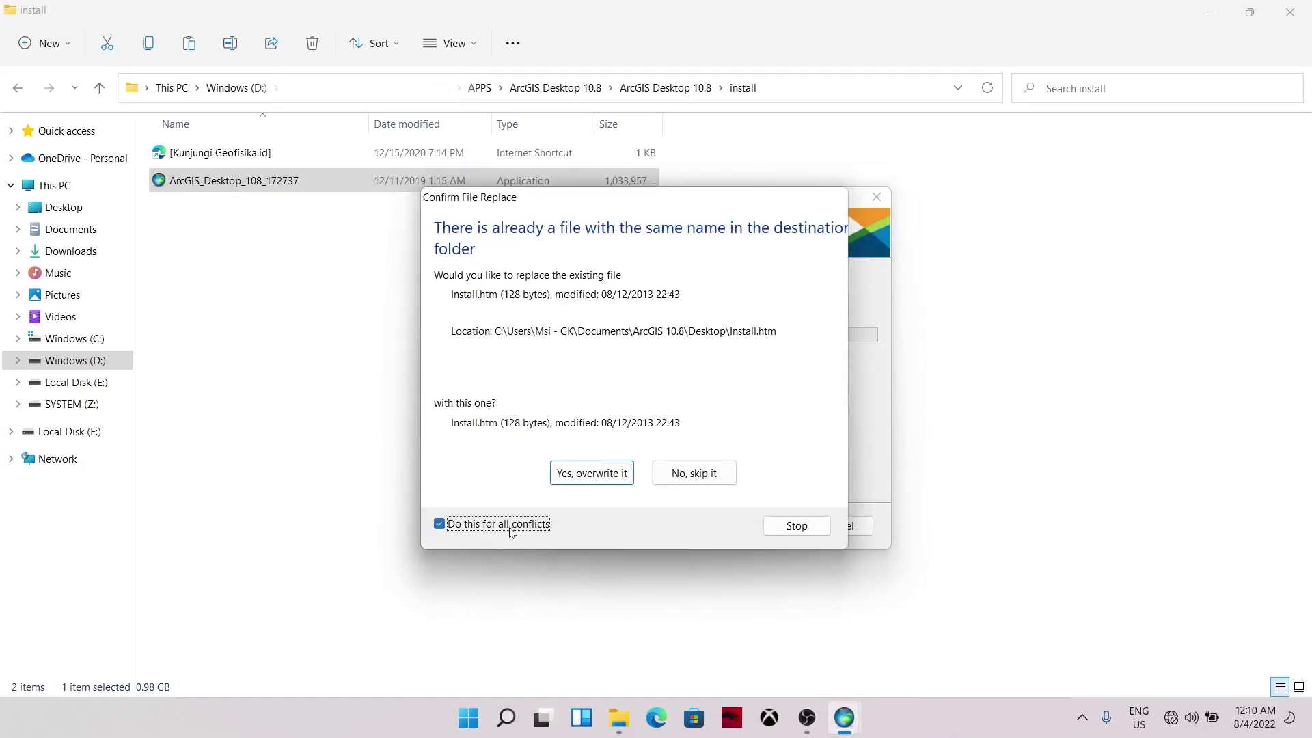
{"action": "left_click", "coordinate": [610, 487]}
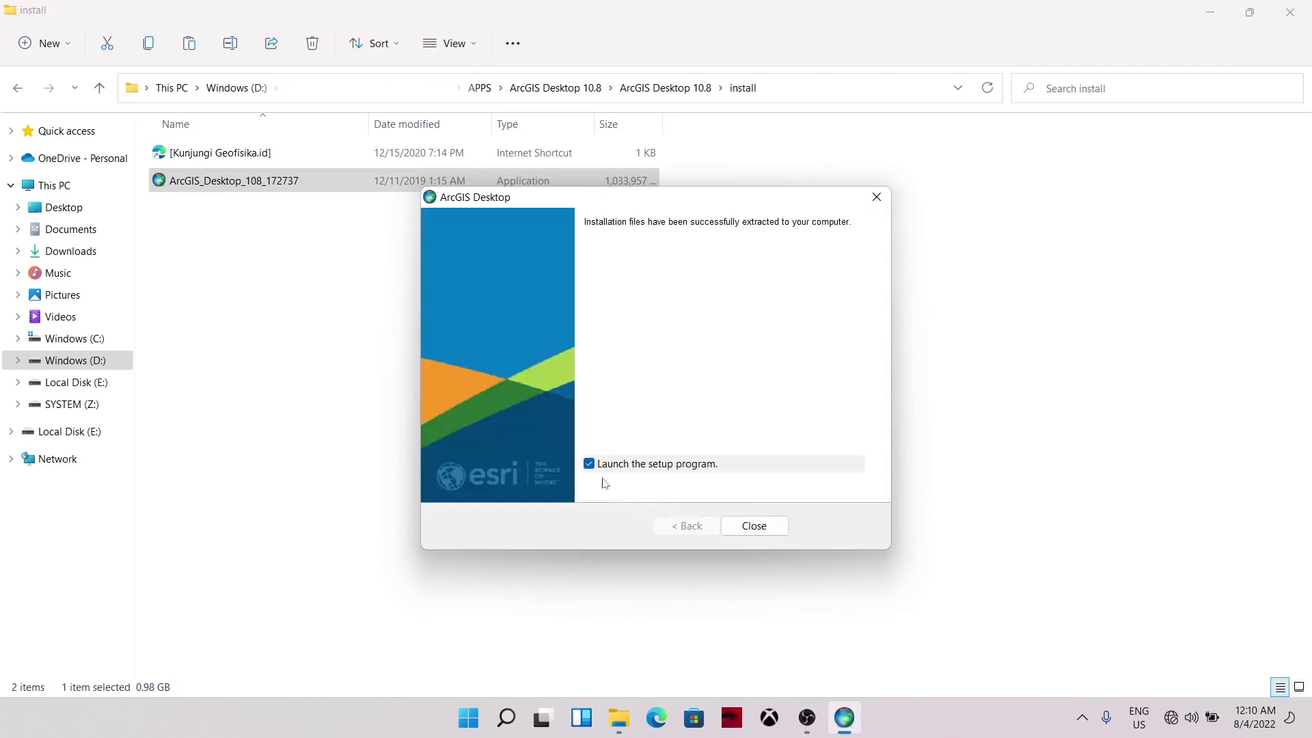
{"action": "left_click", "coordinate": [754, 526]}
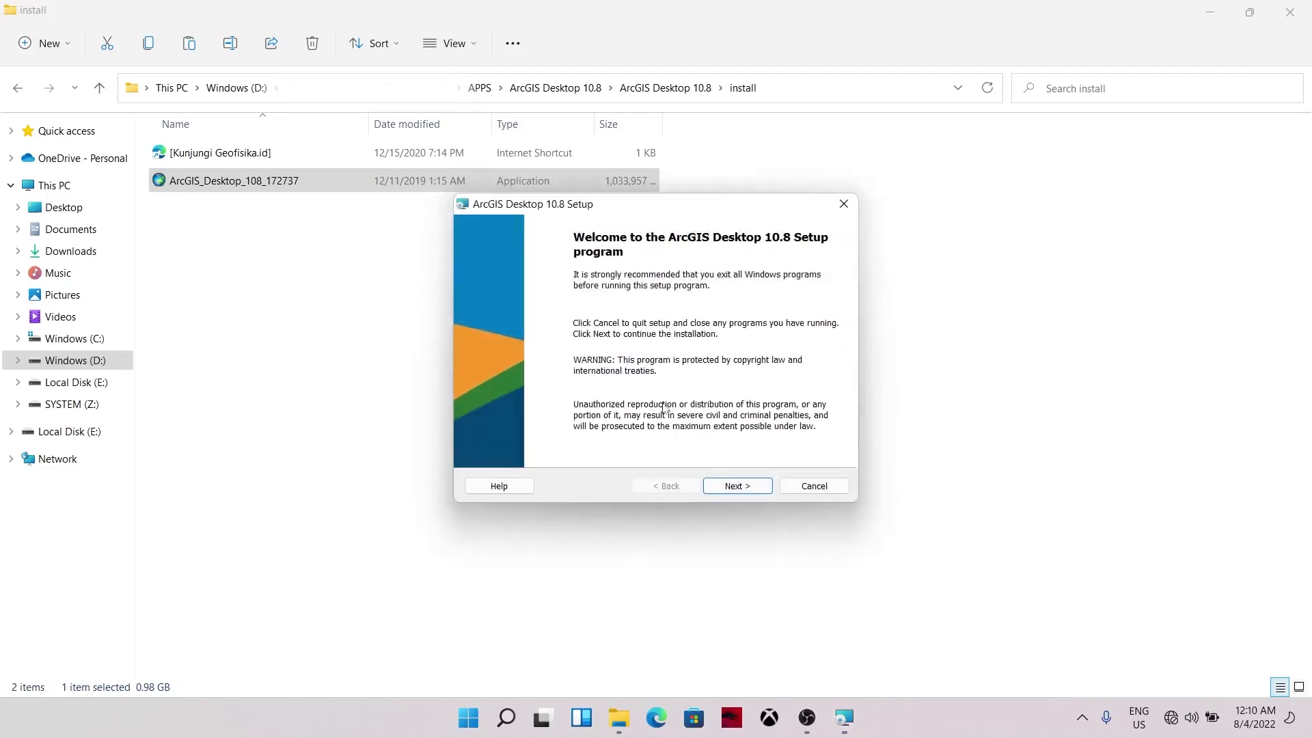
Accept the master agreement and start a Complete installation of ArcGIS Desktop 10.8 in the default destination folder.
{"action": "left_click", "coordinate": [737, 486]}
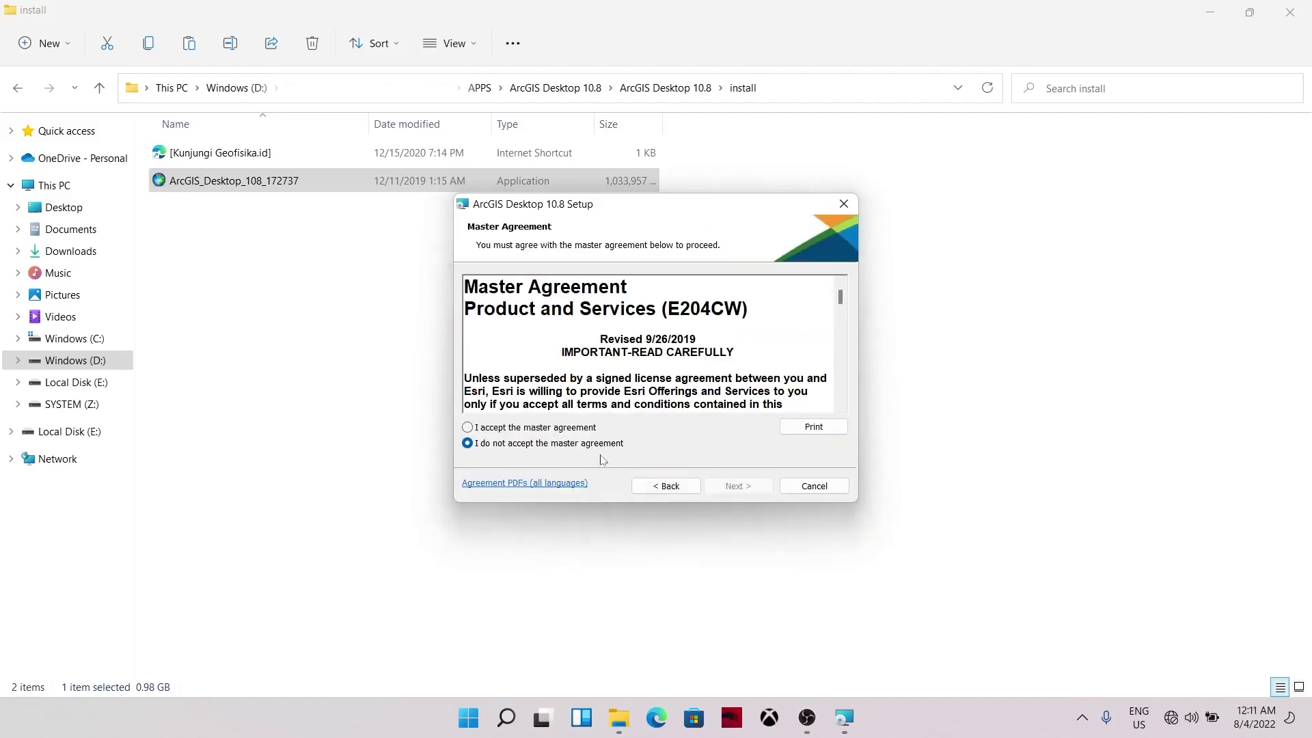
{"action": "left_click", "coordinate": [468, 428]}
{"action": "left_click", "coordinate": [732, 488]}
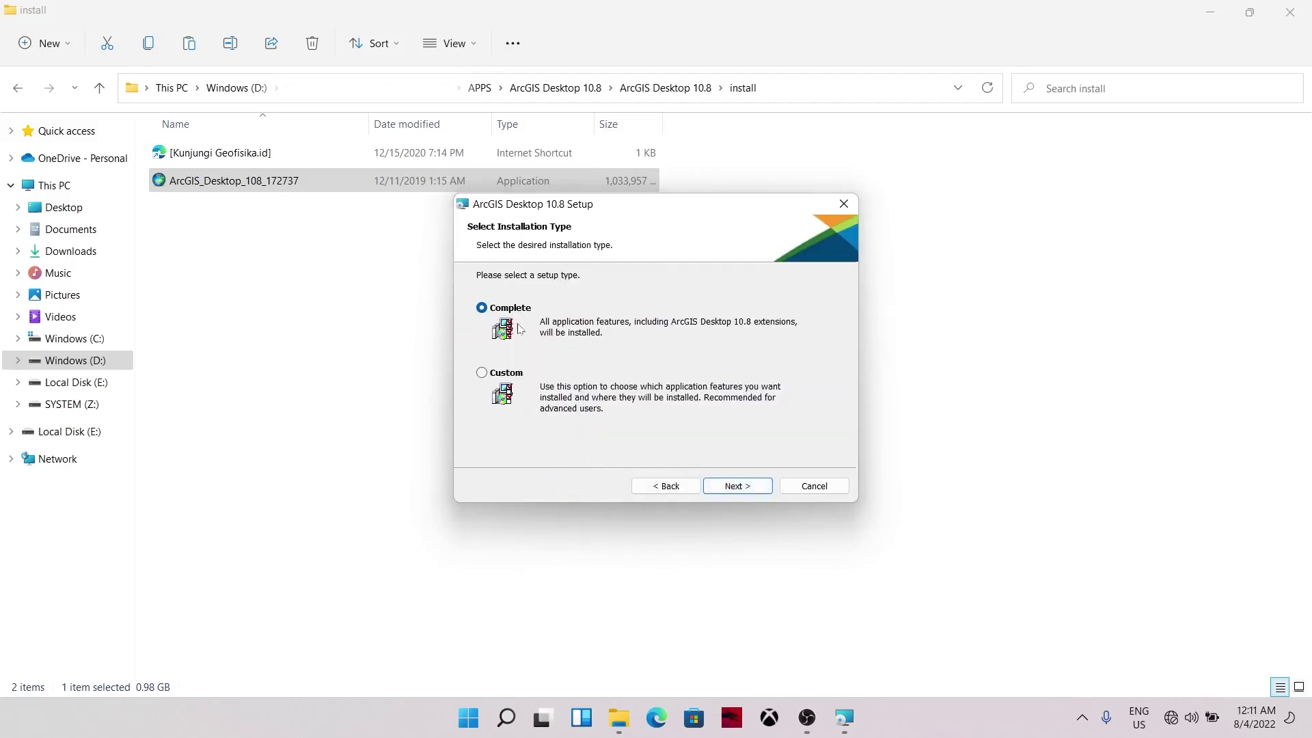
{"action": "left_click", "coordinate": [751, 489]}
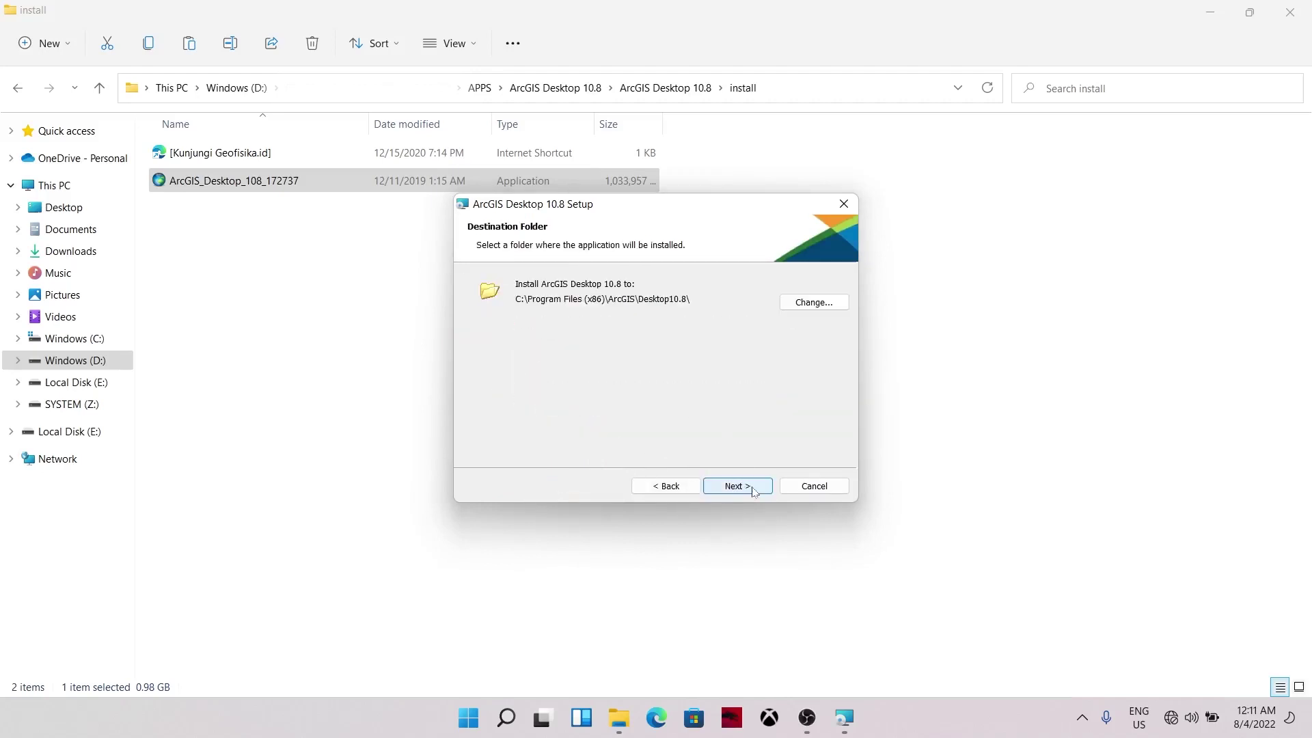
{"action": "left_click", "coordinate": [754, 491]}
{"action": "left_click", "coordinate": [754, 492]}
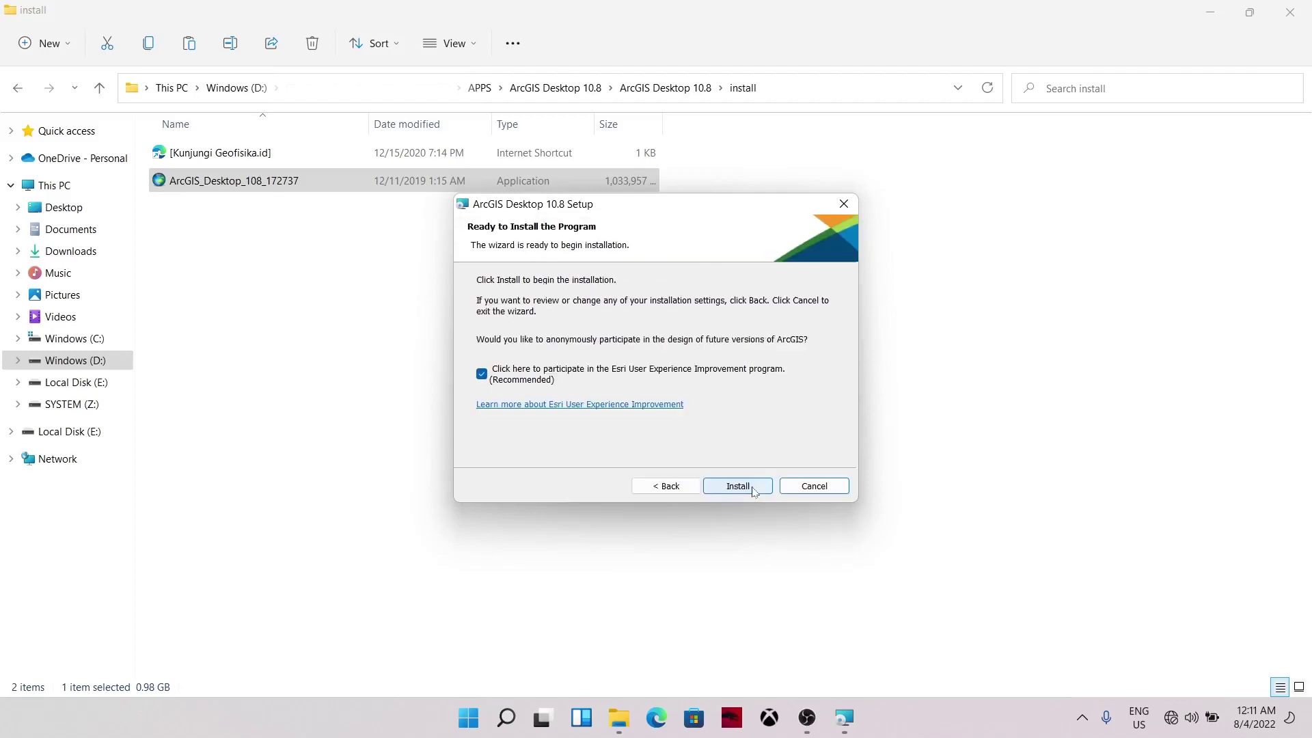
{"action": "left_click", "coordinate": [738, 486]}
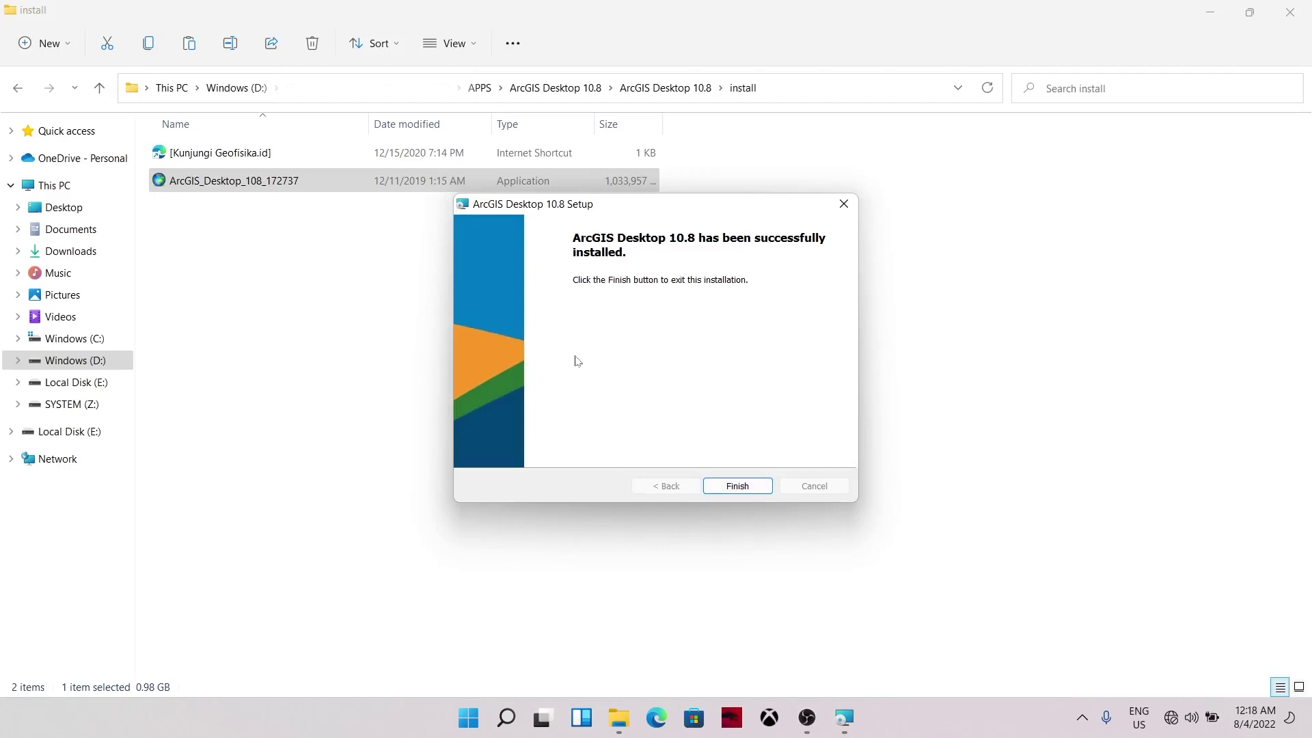
Finish the setup, select Advanced (ArcInfo) Single Use as the product, and close ArcGIS Administrator.
{"action": "left_click", "coordinate": [726, 486]}
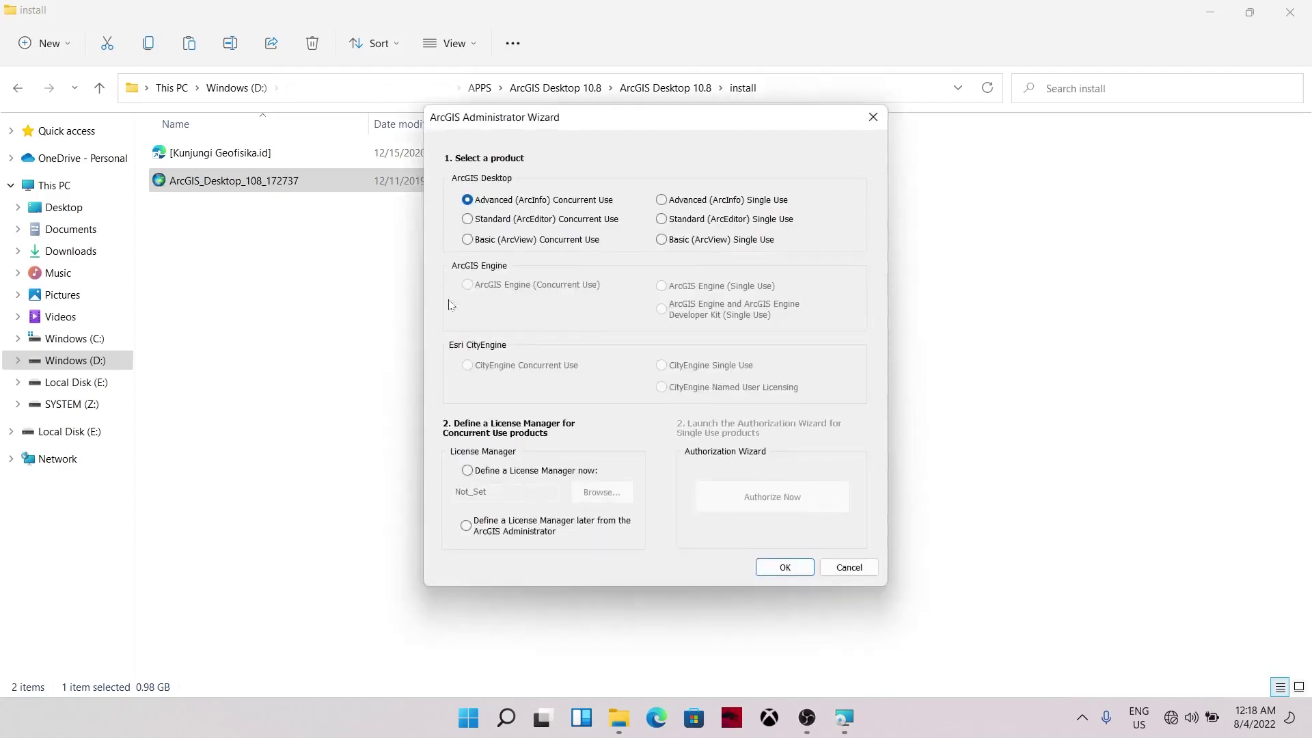
{"action": "left_click", "coordinate": [661, 200]}
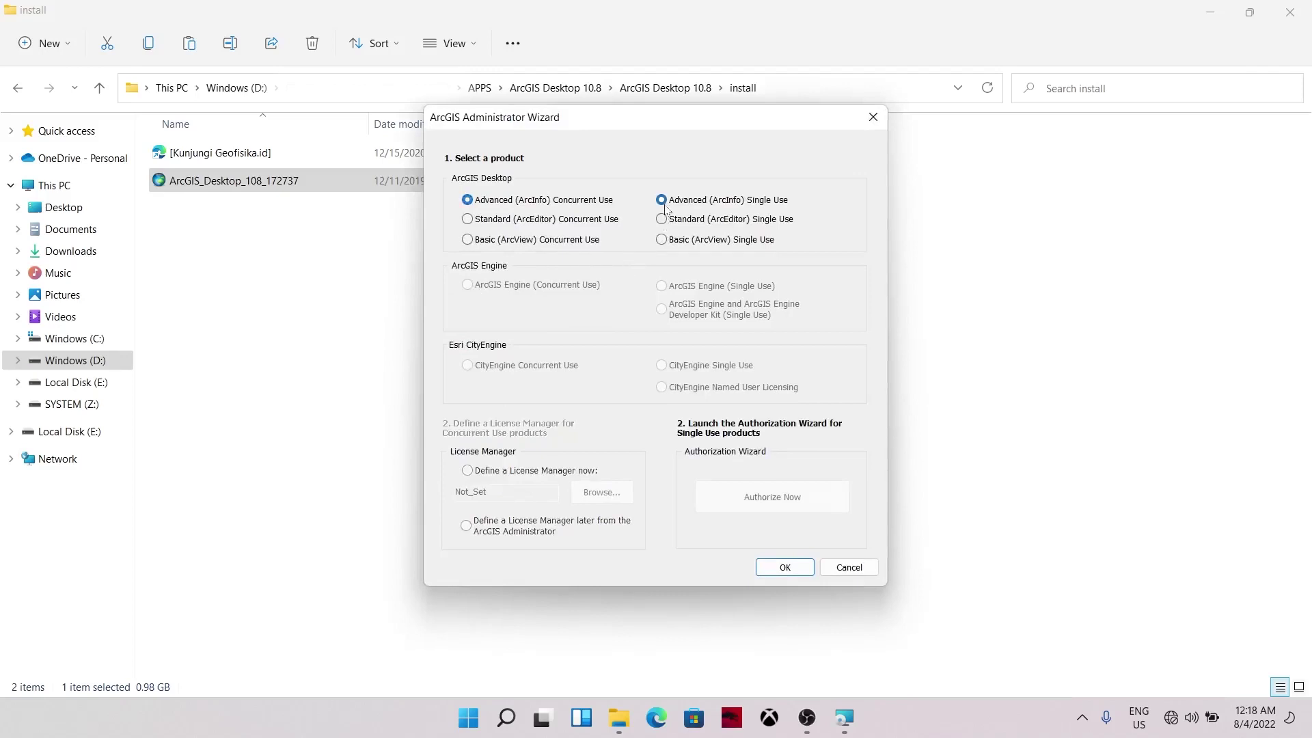
{"action": "left_click", "coordinate": [785, 566]}
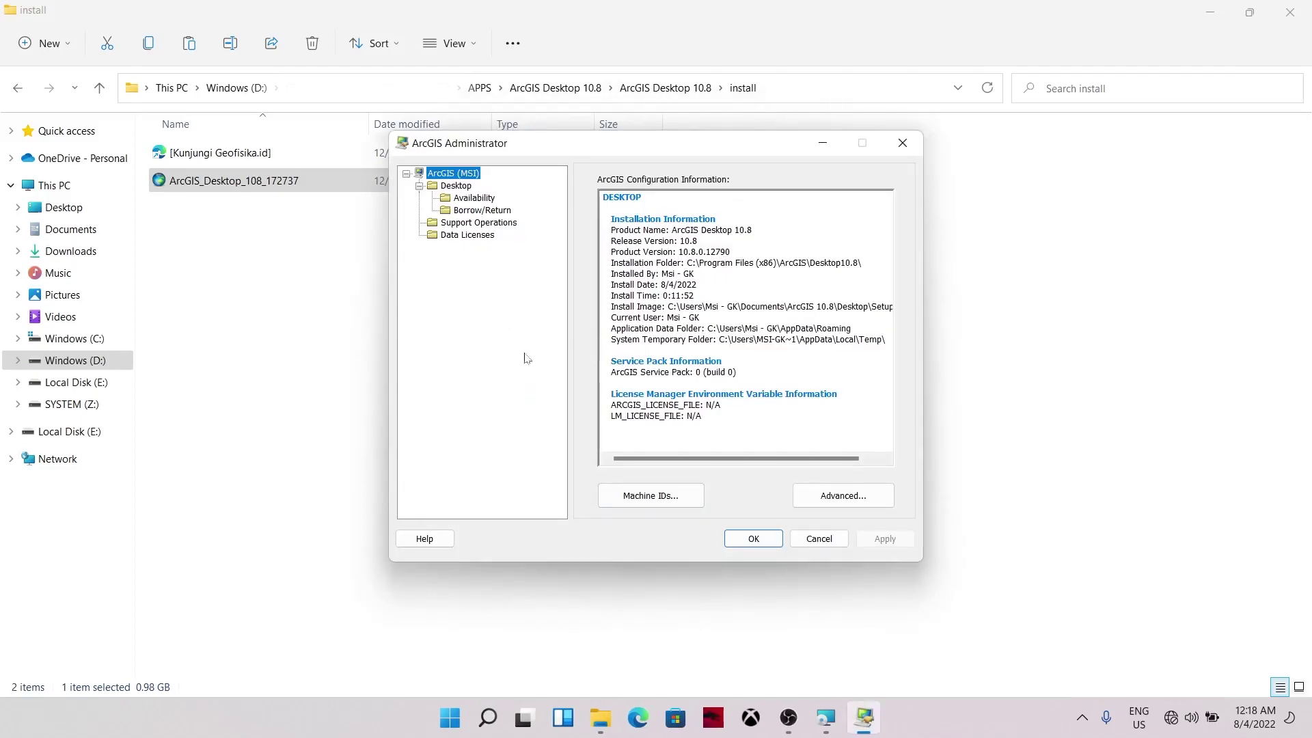
{"action": "left_click", "coordinate": [754, 538]}
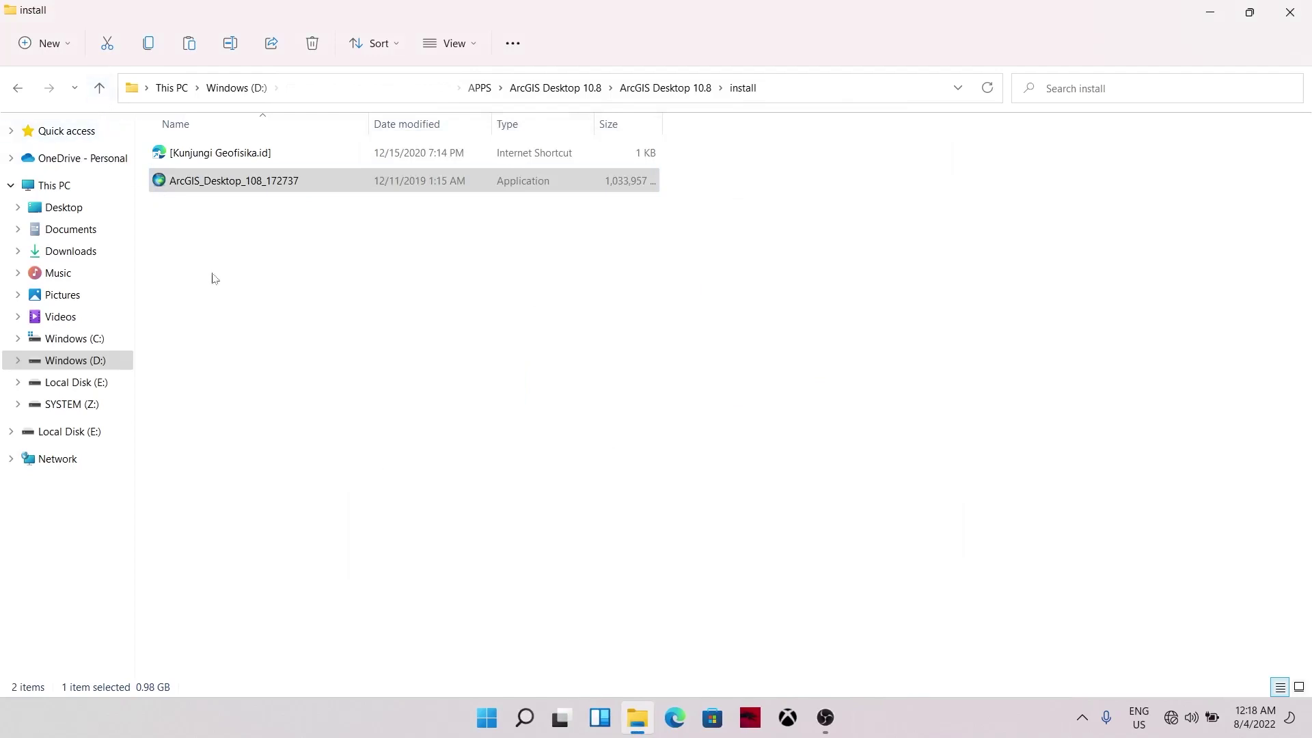
Copy AfCore.dll from the patched folder beside the install folder.
{"action": "key", "text": "alt+Up"}
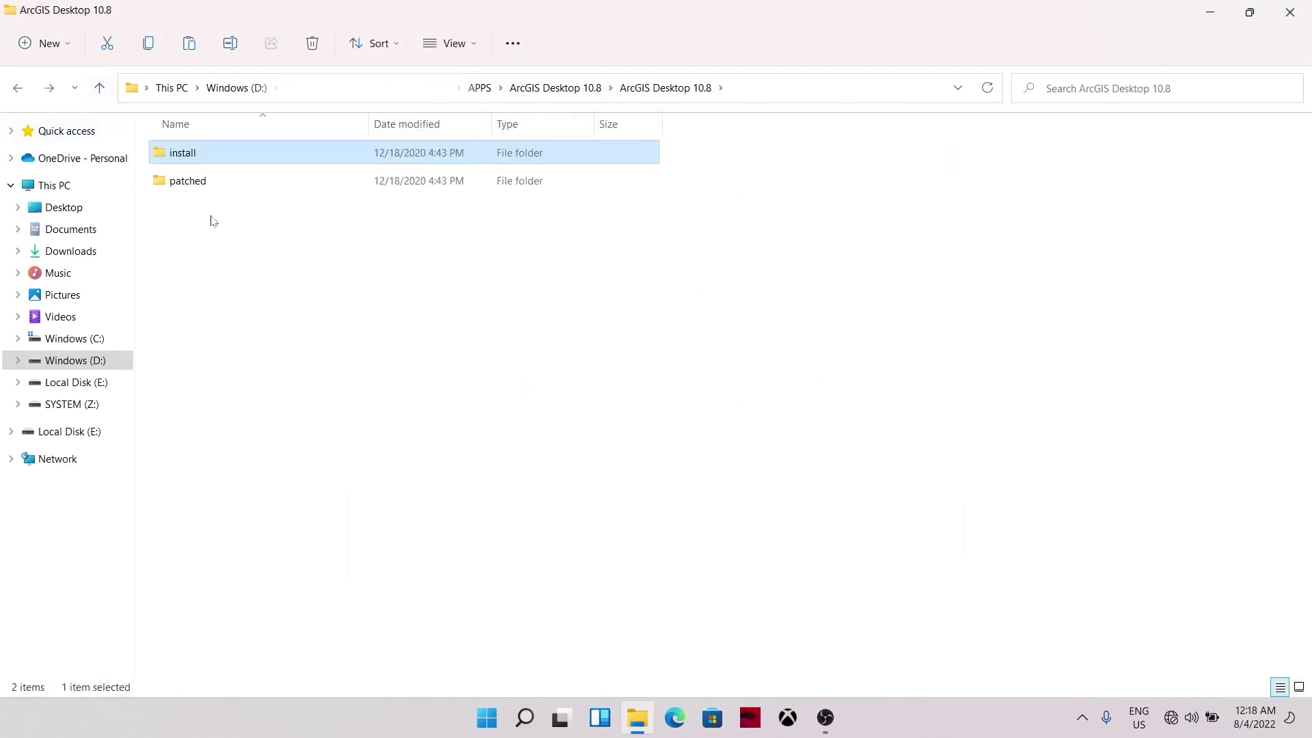
{"action": "double_click", "coordinate": [205, 186]}
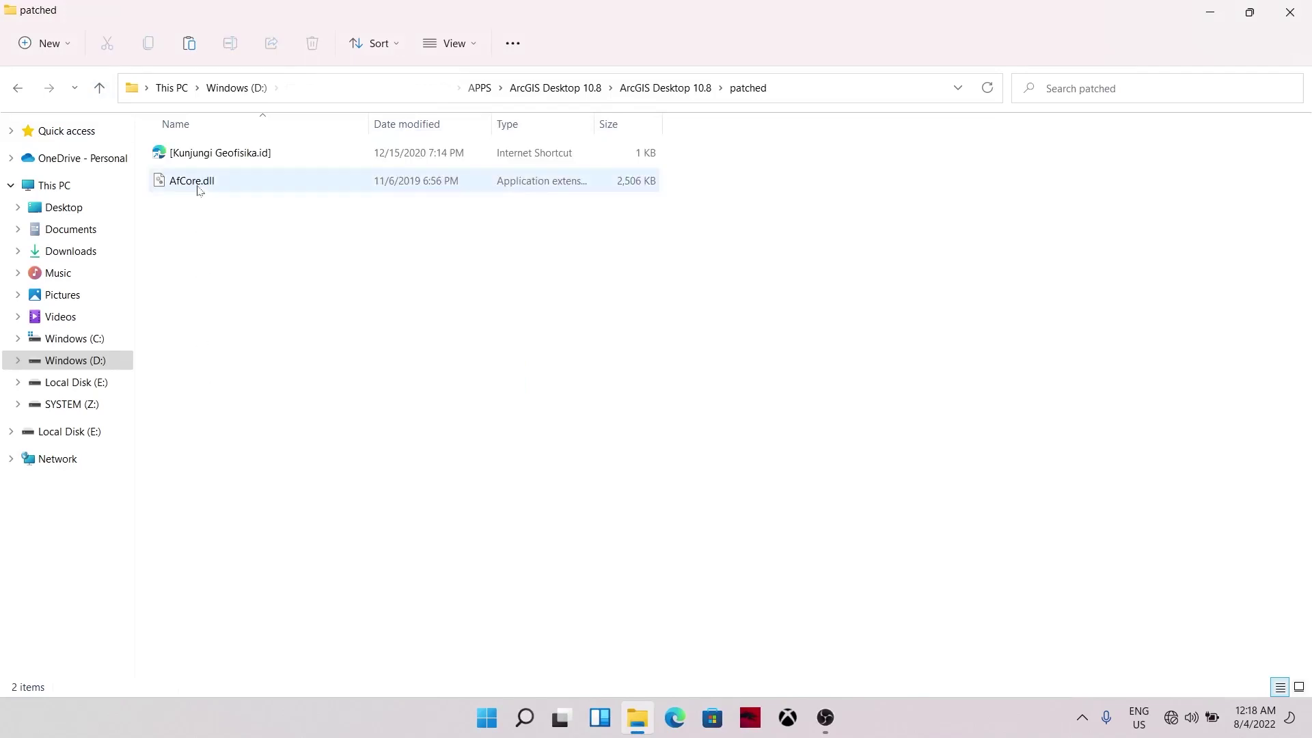
{"action": "left_click", "coordinate": [198, 191]}
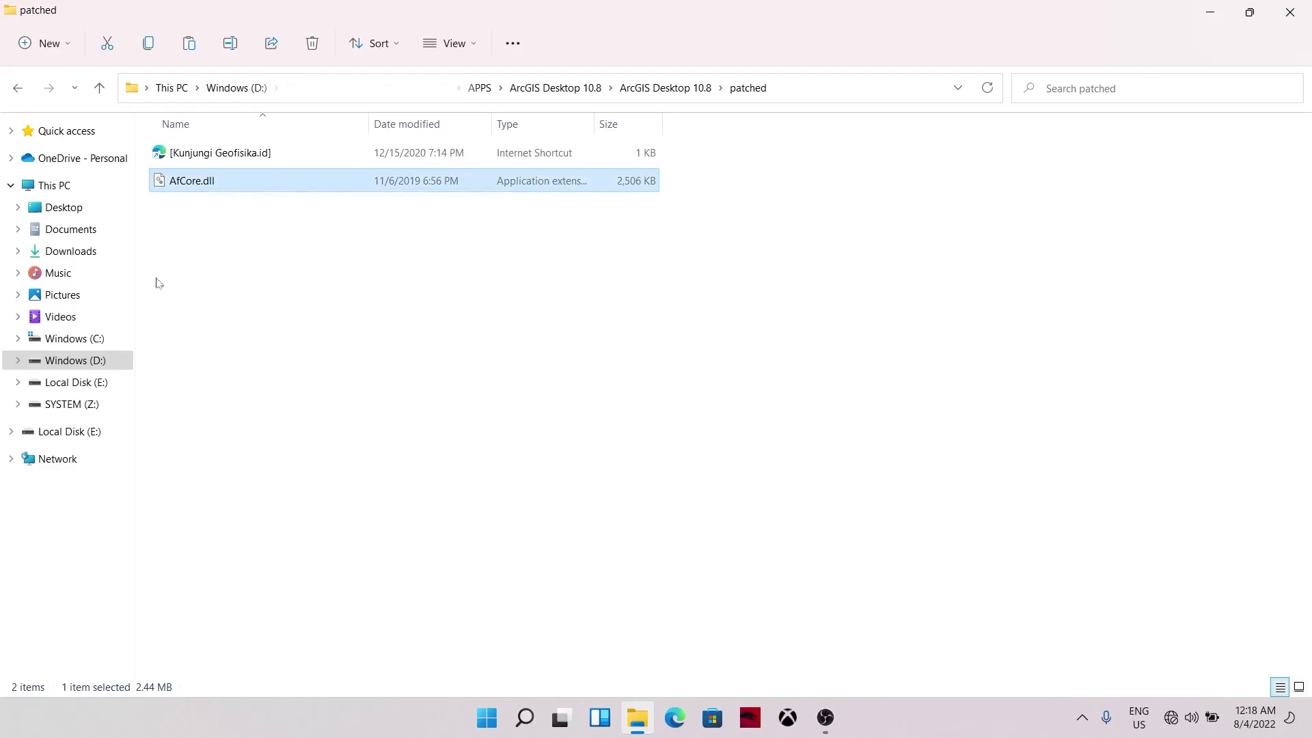
Paste AfCore.dll into C:\Program Files (x86)\ArcGIS\Desktop10.8\bin, replacing the existing file with administrator permission.
{"action": "left_click", "coordinate": [103, 341]}
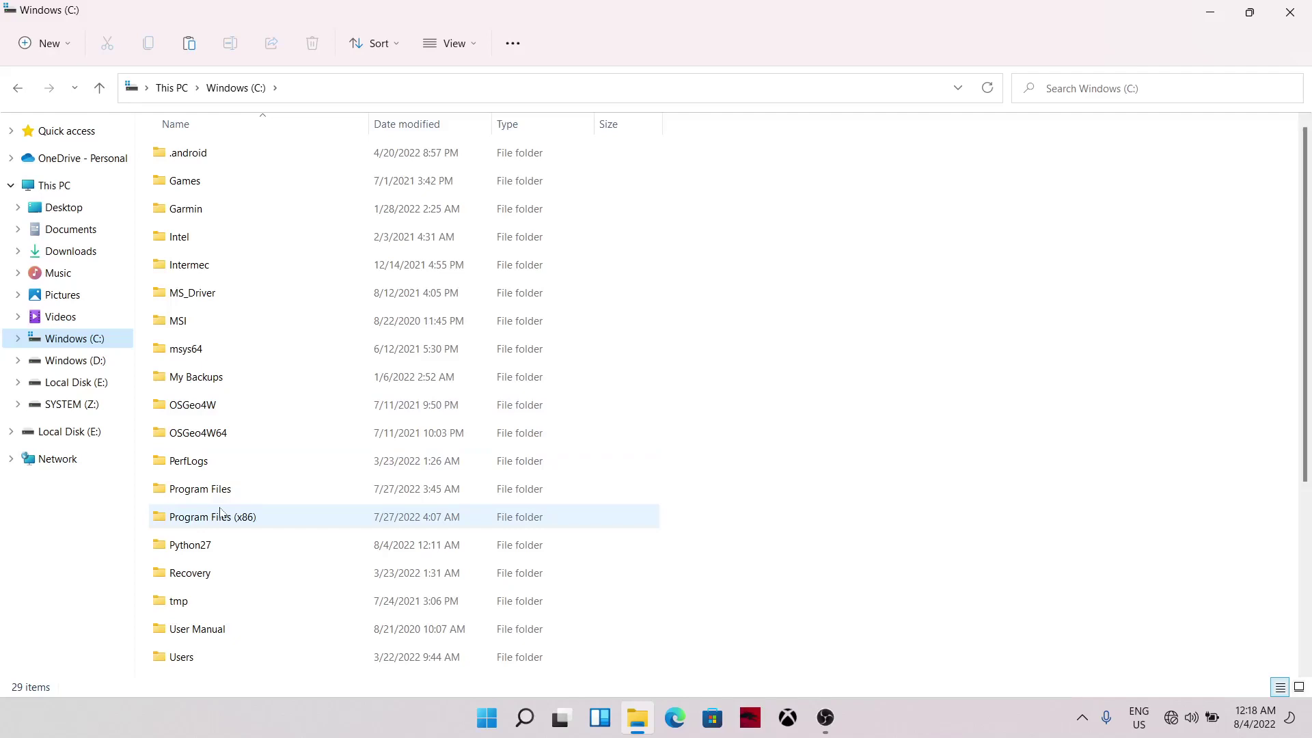
{"action": "double_click", "coordinate": [220, 516]}
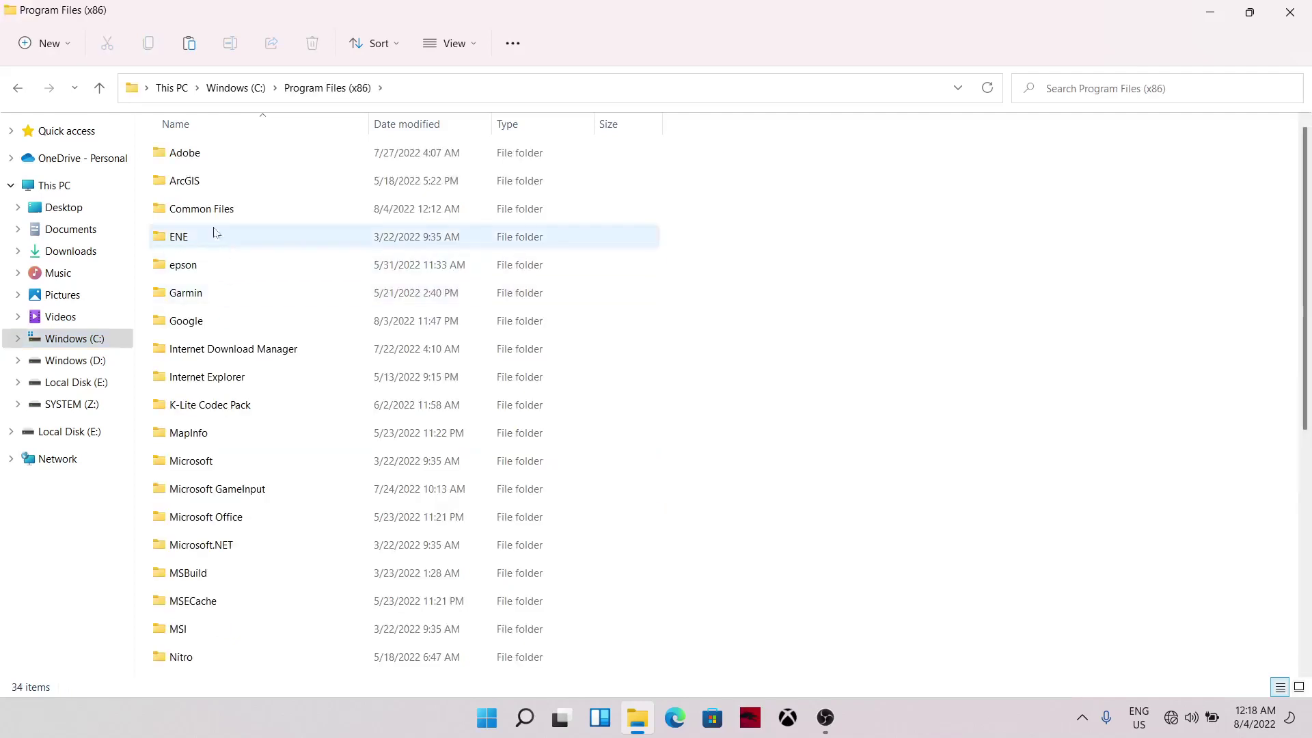
{"action": "double_click", "coordinate": [200, 188]}
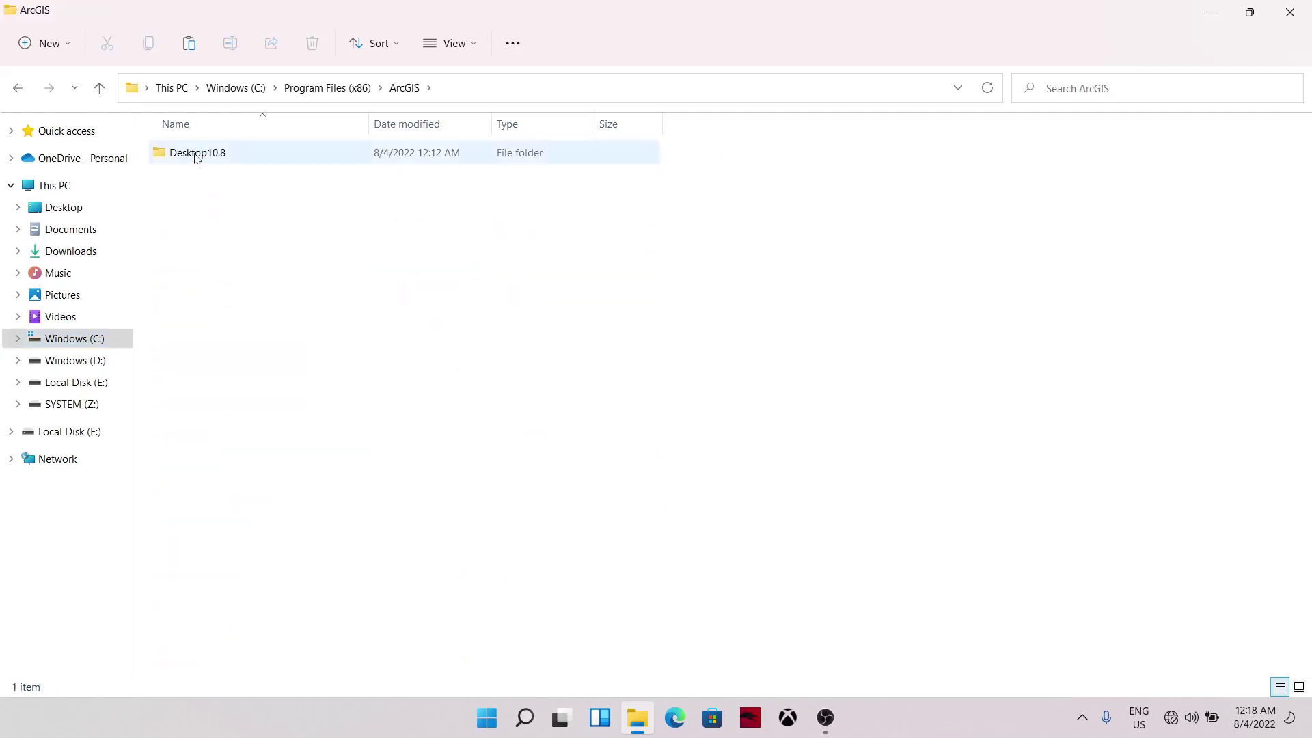
{"action": "double_click", "coordinate": [195, 158]}
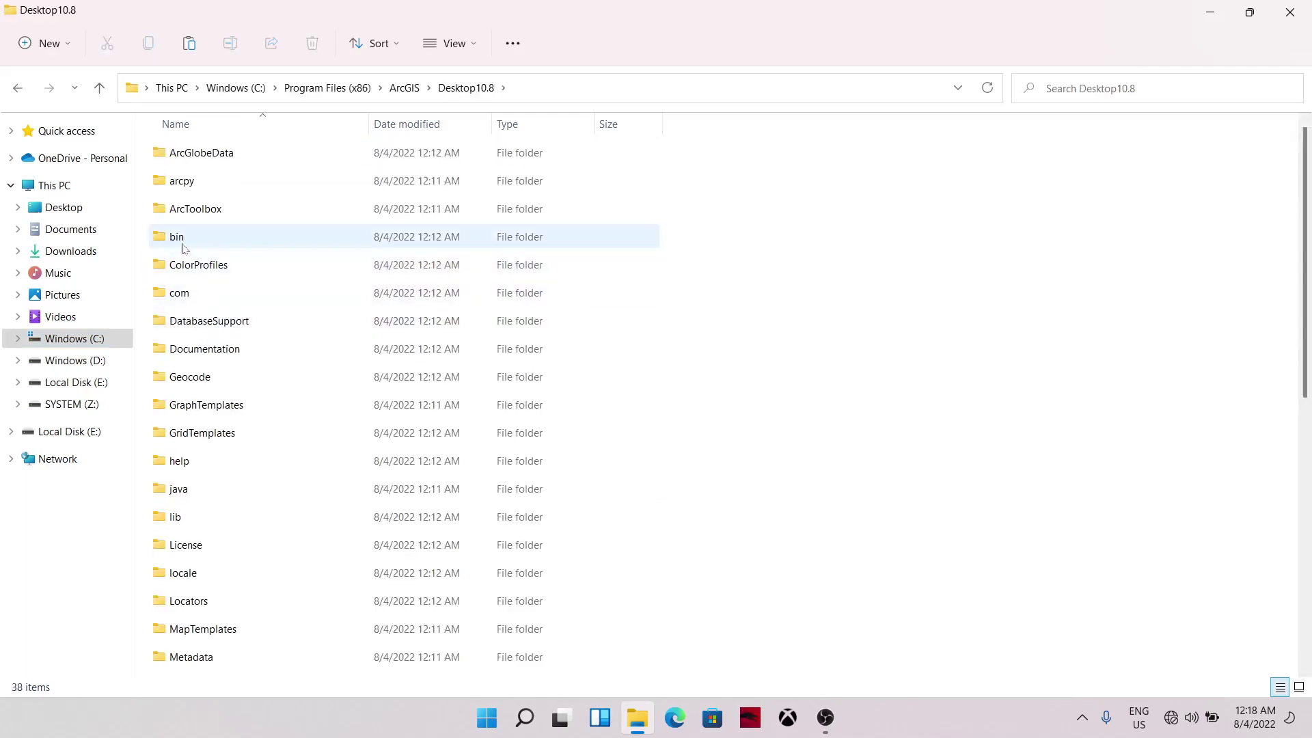
{"action": "double_click", "coordinate": [183, 246]}
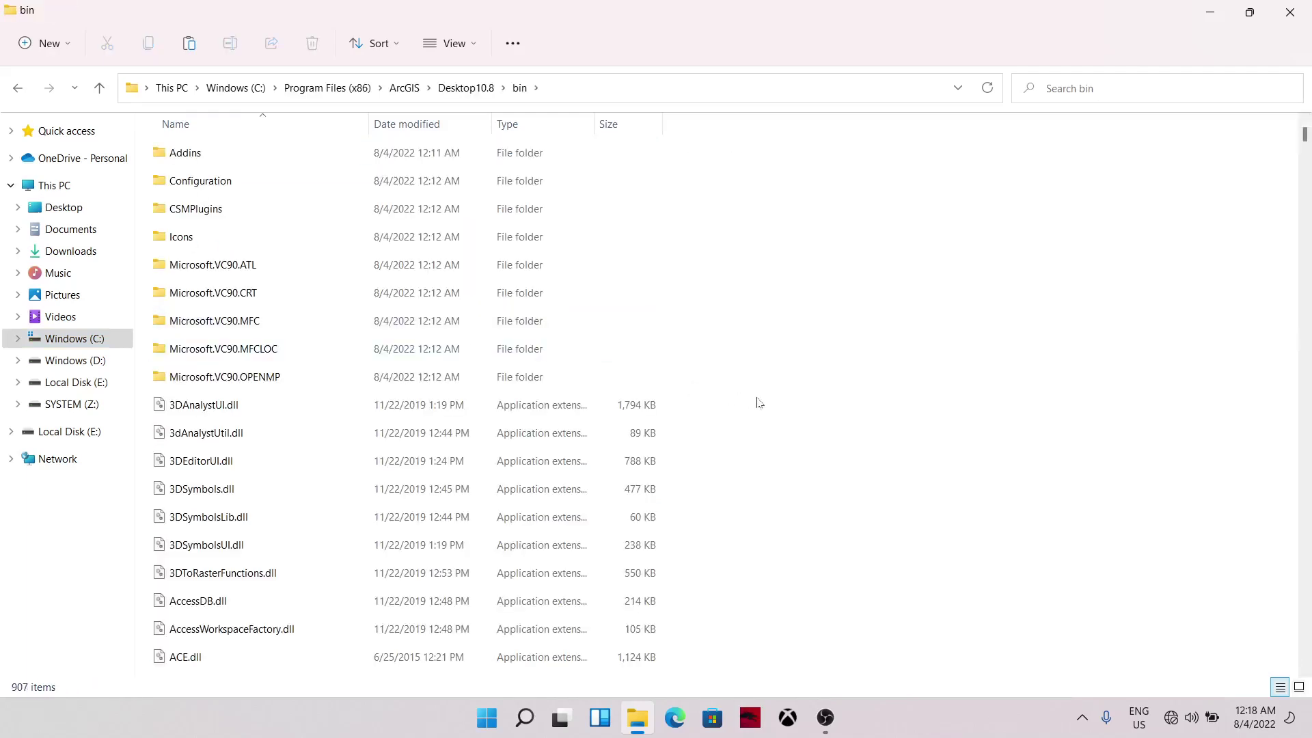
{"action": "key", "text": "ctrl+v"}
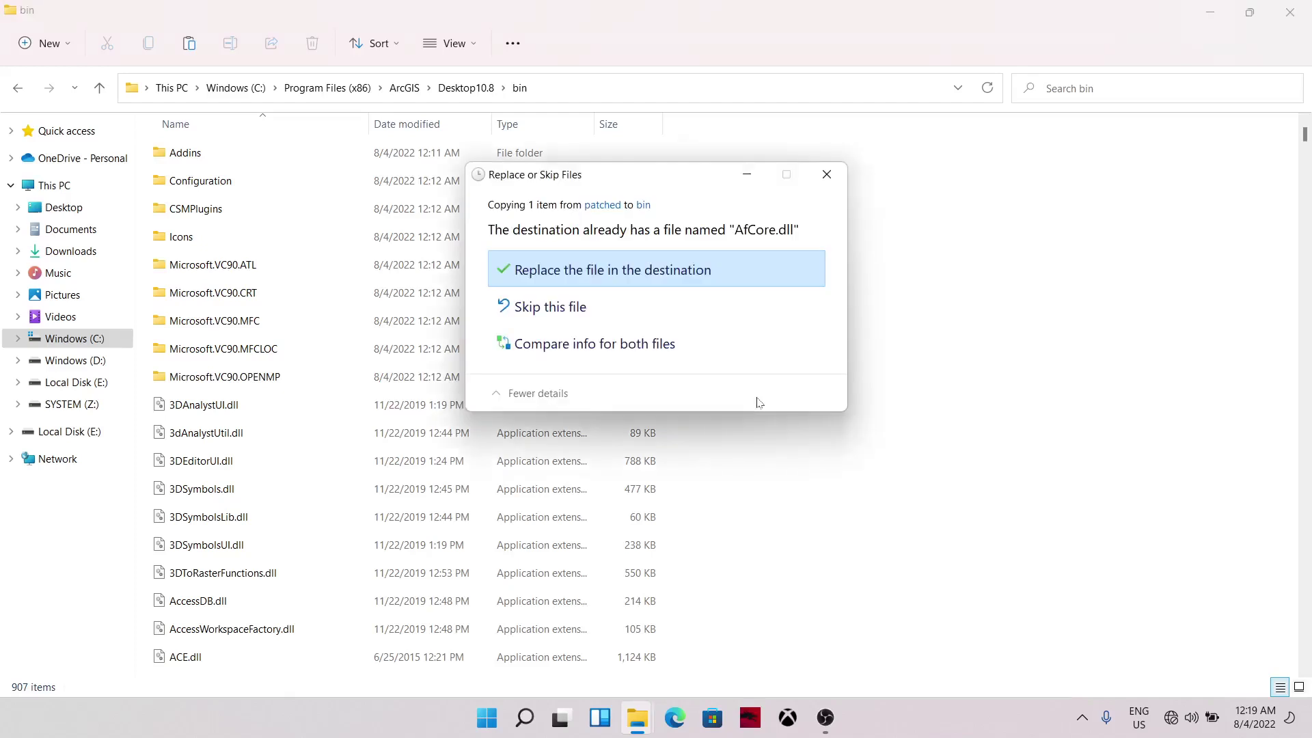
{"action": "left_click", "coordinate": [576, 275]}
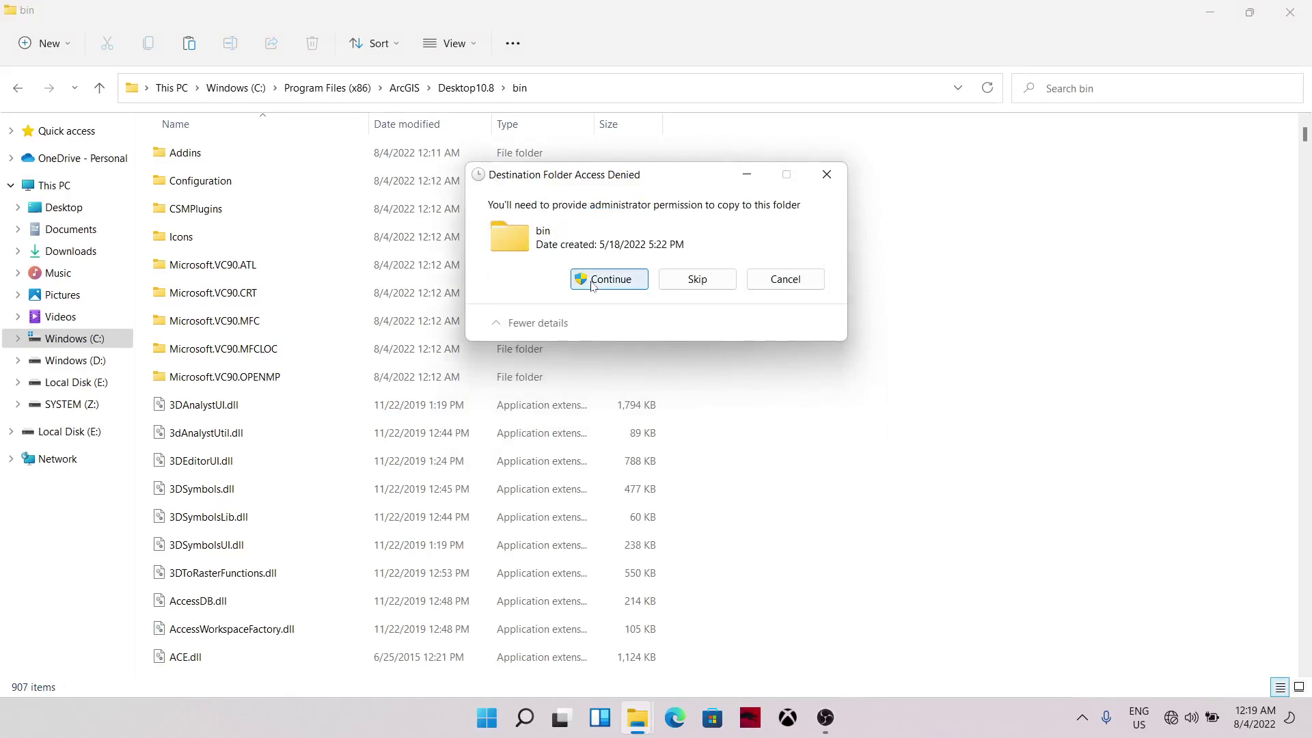
{"action": "left_click", "coordinate": [592, 282]}
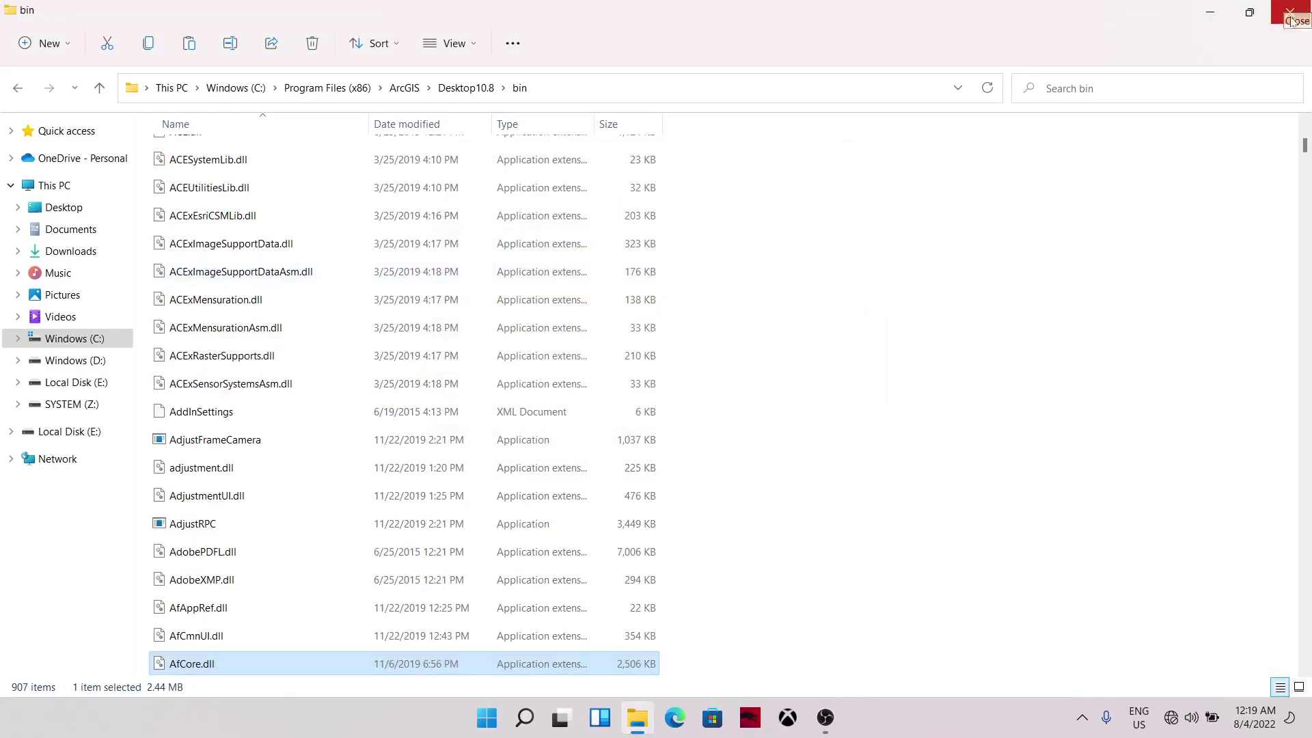
Search the computer for "arc", run ArcMap 10.8 as administrator, and close its Getting Started dialog.
{"action": "left_click", "coordinate": [487, 719]}
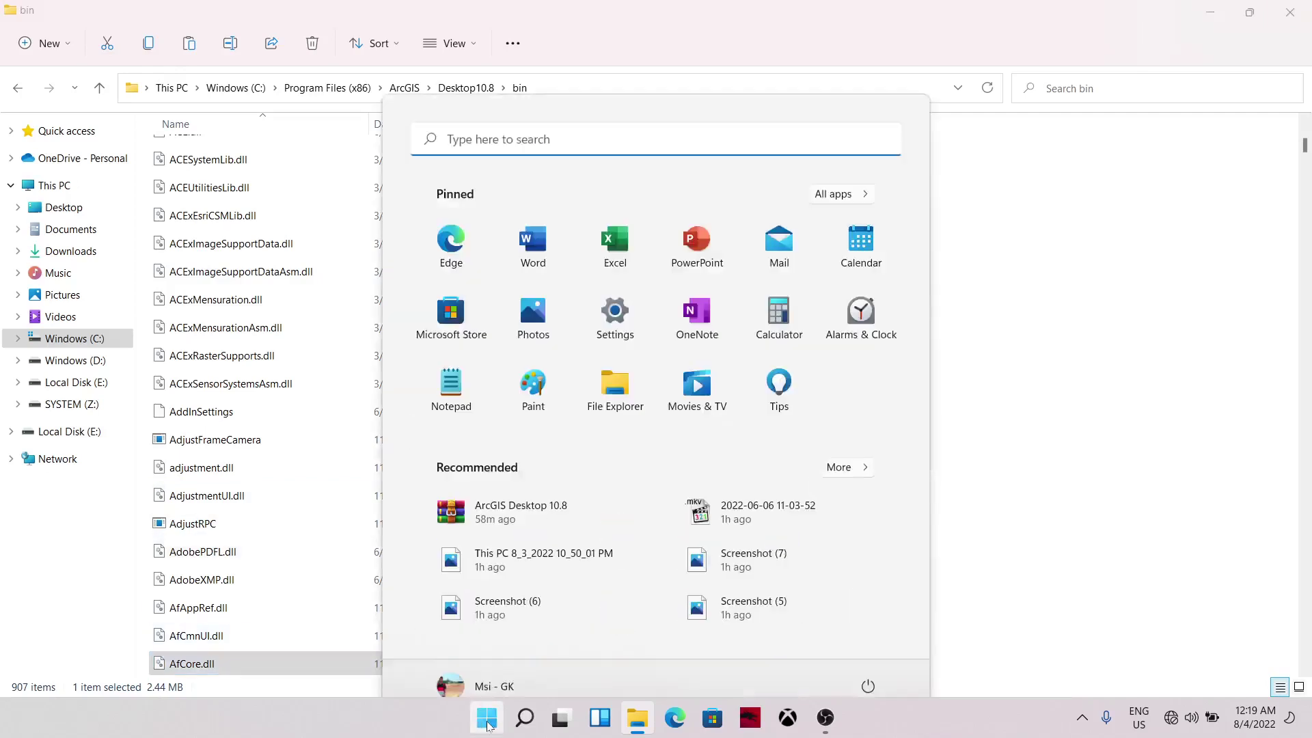
{"action": "type", "text": "arc"}
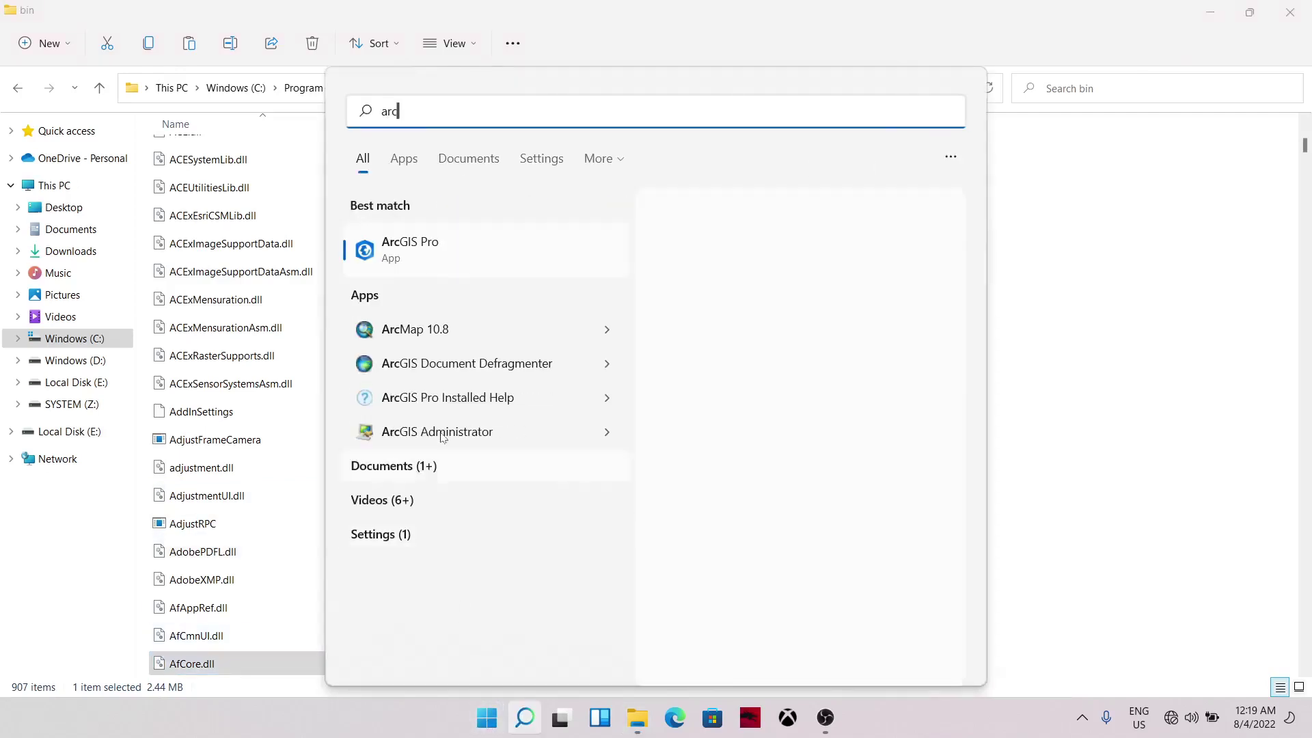
{"action": "right_click", "coordinate": [441, 333]}
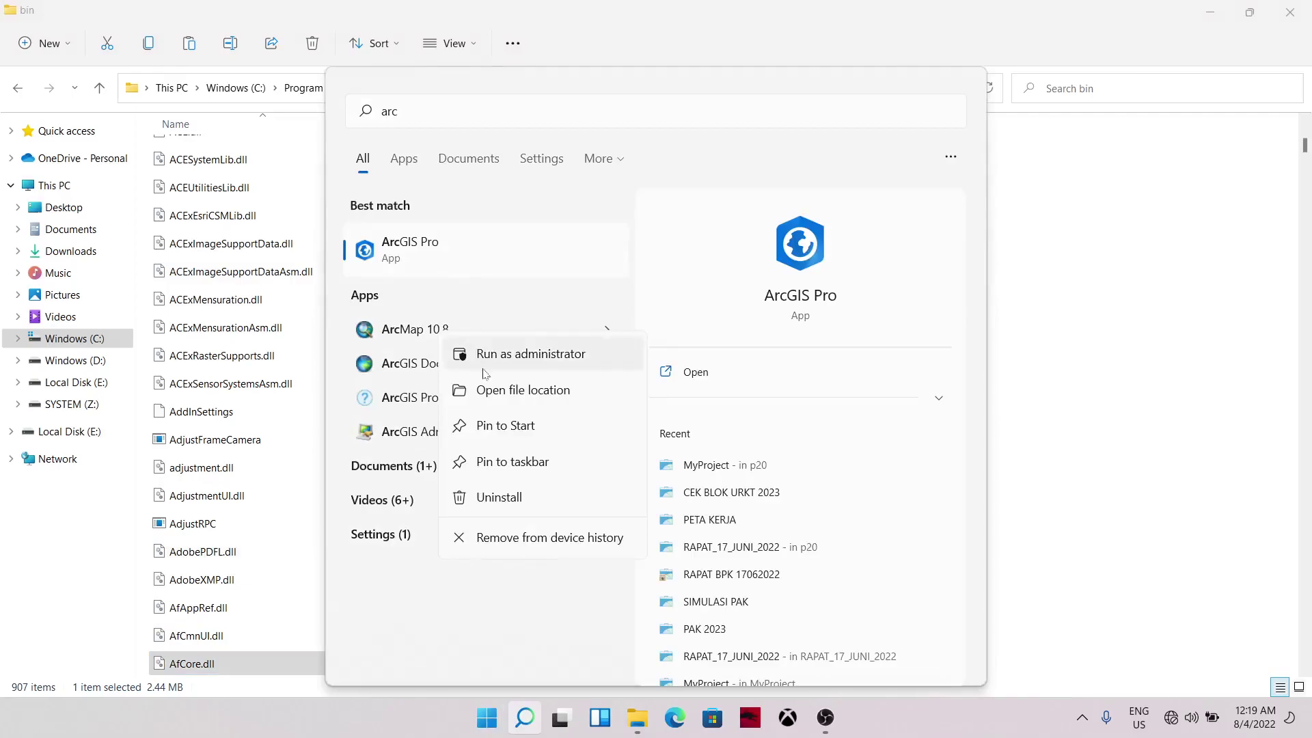
{"action": "left_click", "coordinate": [487, 365]}
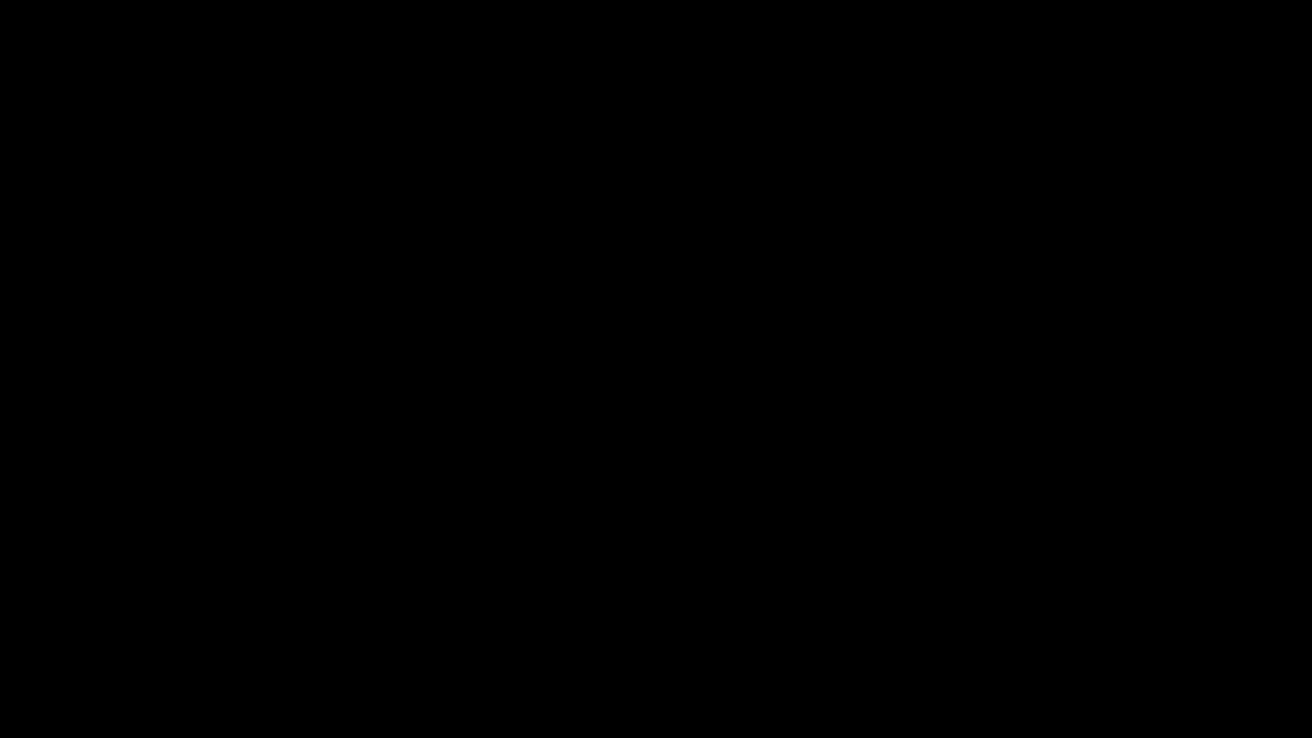
{"action": "left_click", "coordinate": [607, 517]}
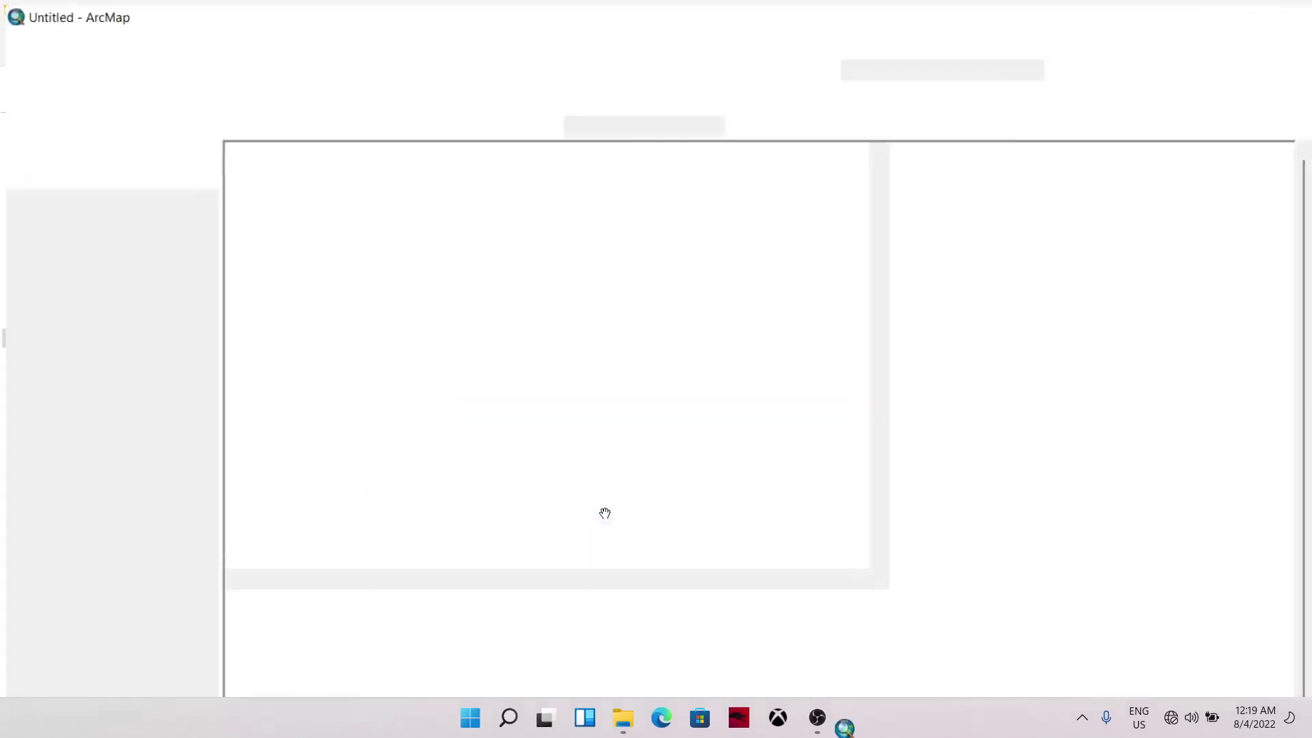
{"action": "left_click", "coordinate": [883, 547]}
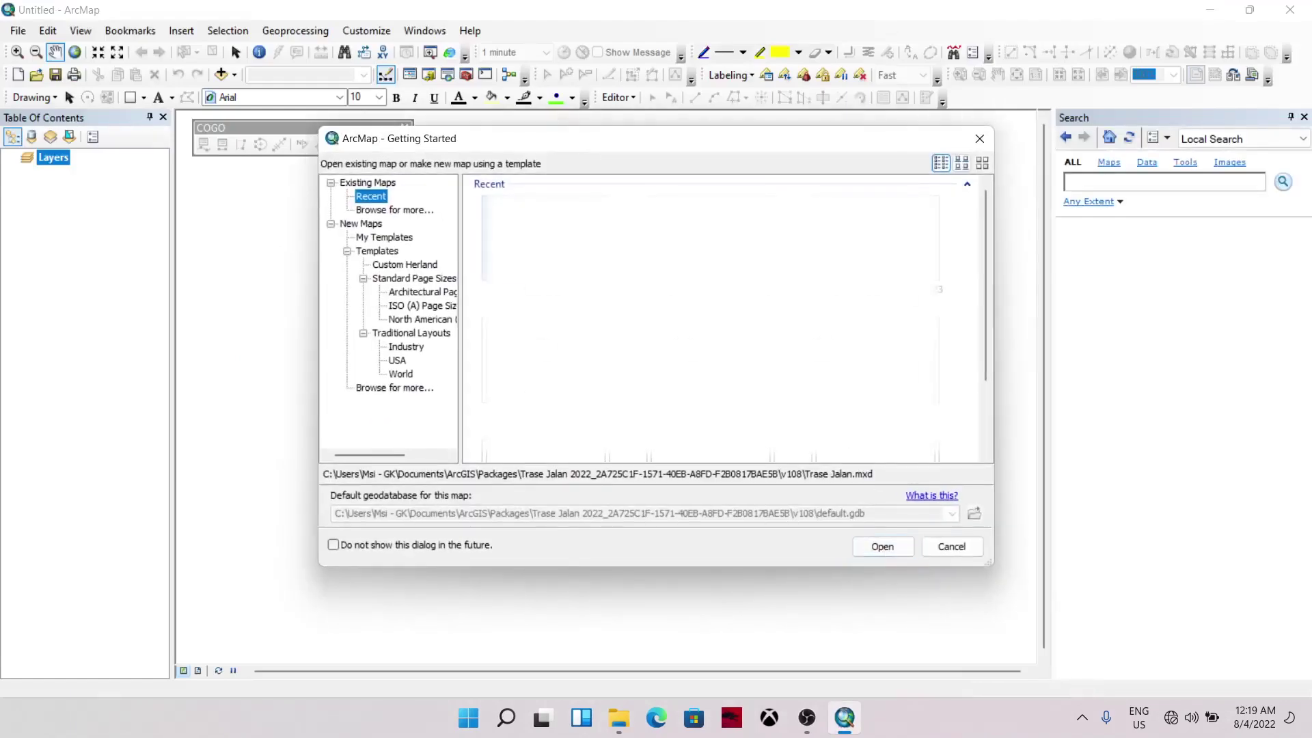
{"action": "left_click", "coordinate": [981, 145]}
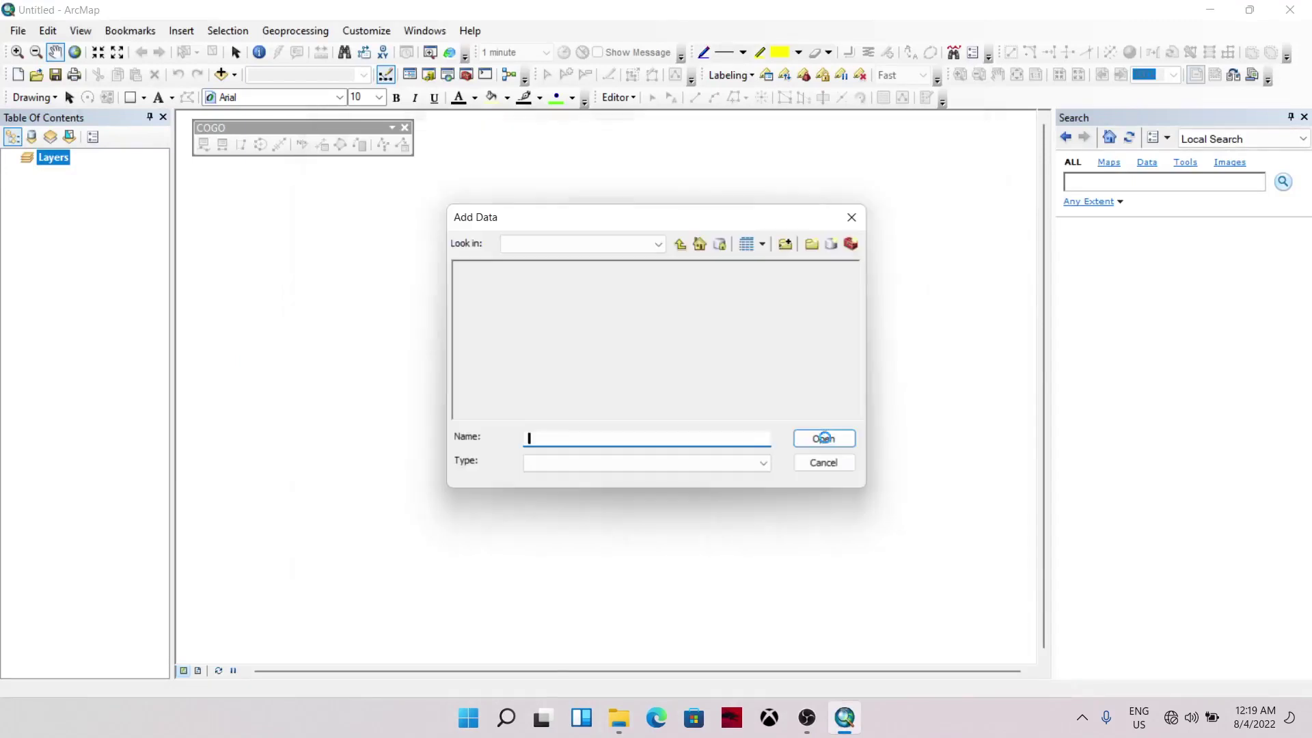